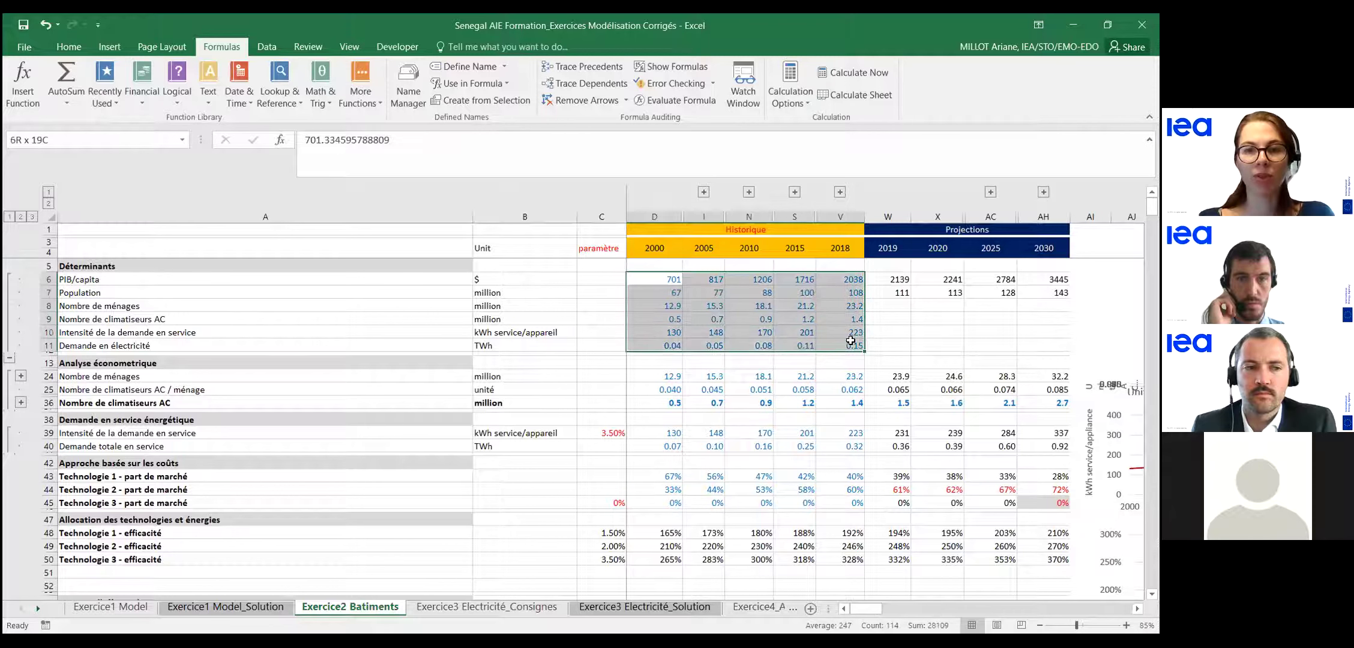
Review the PIB/capita and Population determinants, including their projections for 2019 to 2030.
{"action": "left_click", "coordinate": [320, 279]}
{"action": "left_click", "coordinate": [310, 294]}
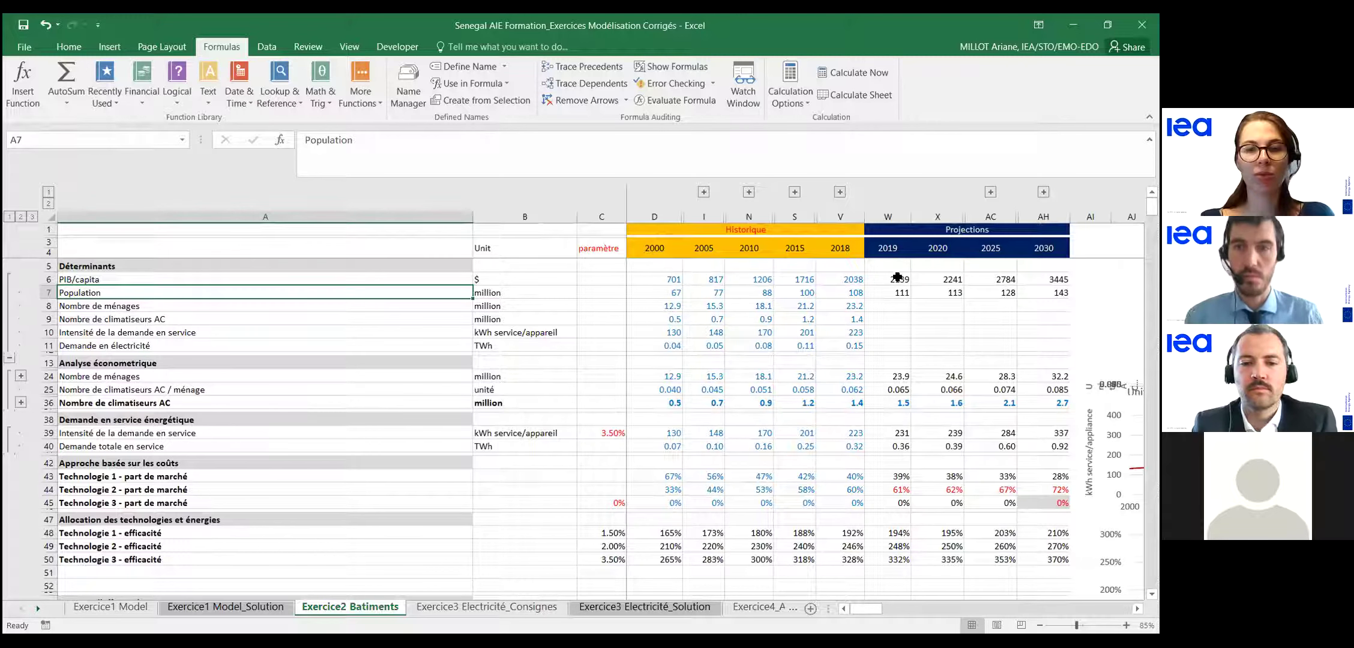
{"action": "left_click_drag", "start_coordinate": [896, 278], "coordinate": [1044, 292]}
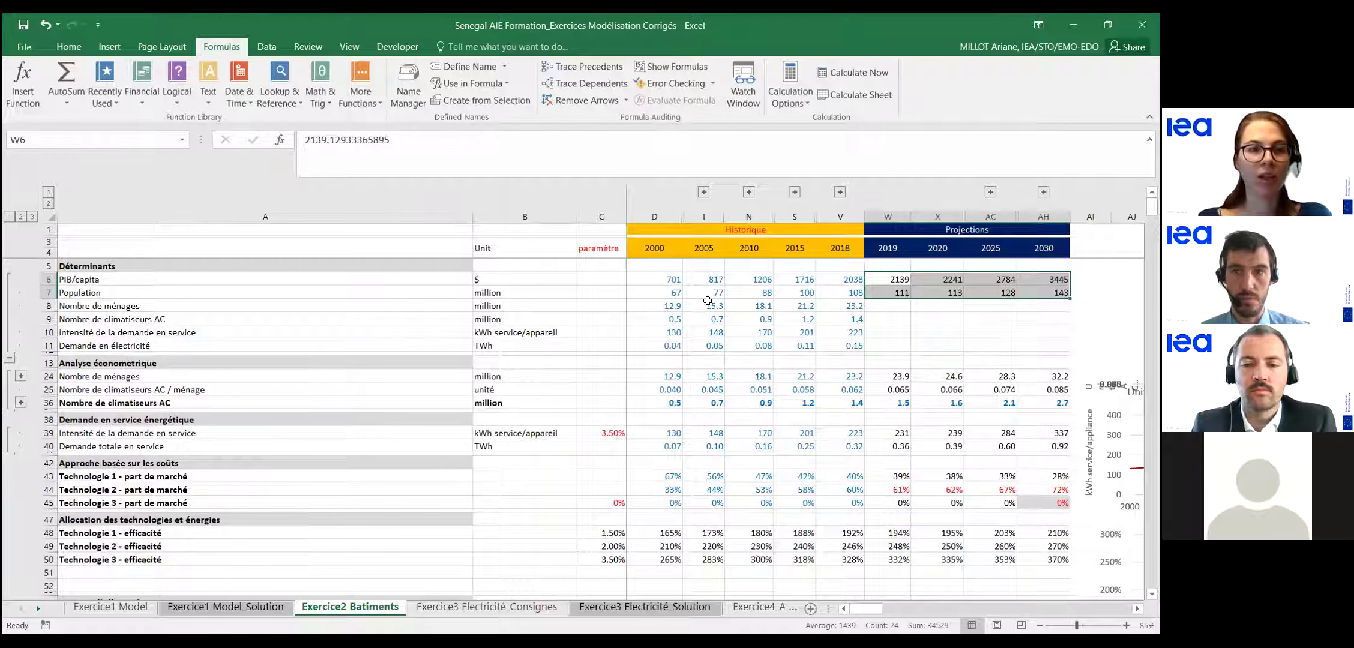
Expand the detail rows above Nombre de ménages and examine the PIB/capita in k$ and the historical persons-per-household values.
{"action": "left_click", "coordinate": [160, 374]}
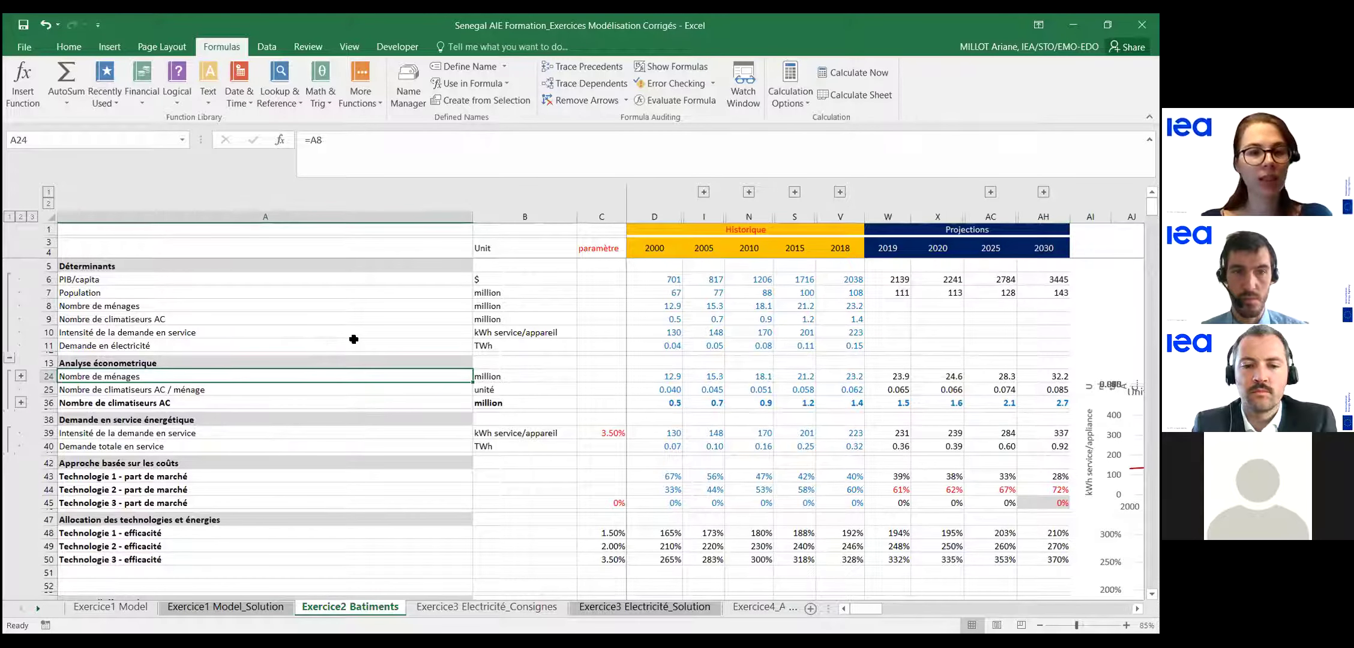
{"action": "left_click", "coordinate": [20, 376]}
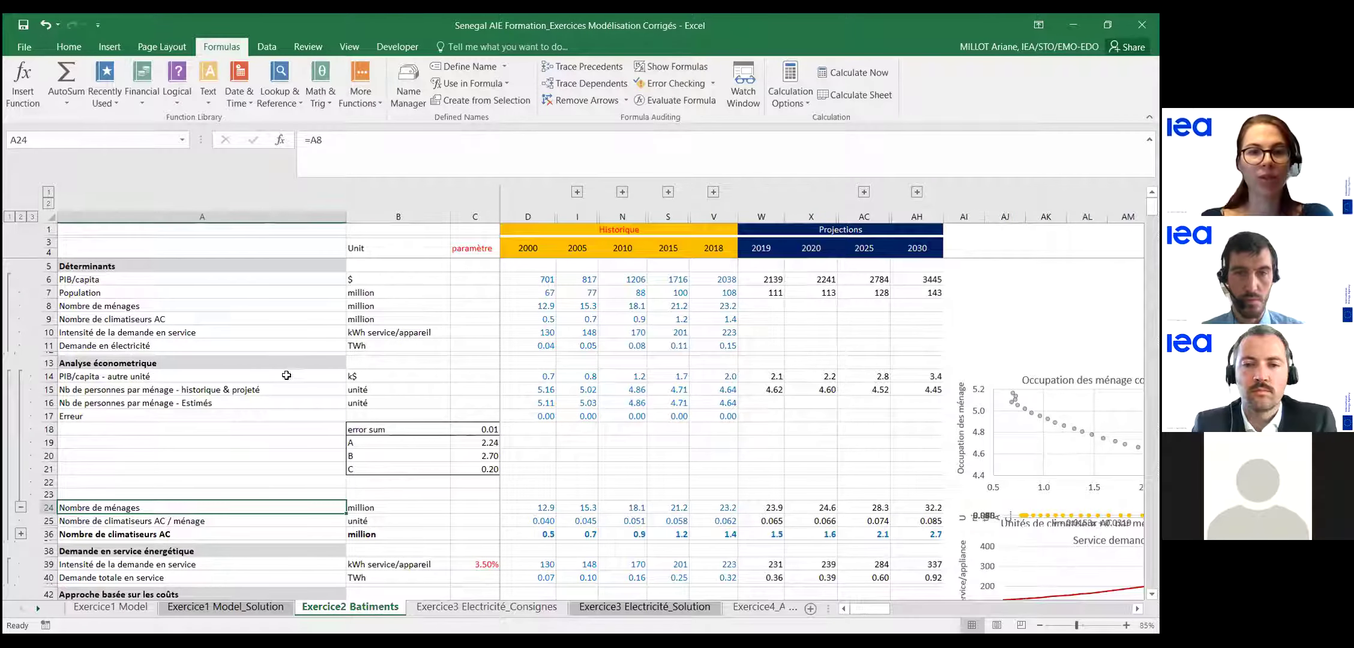
{"action": "left_click", "coordinate": [251, 377]}
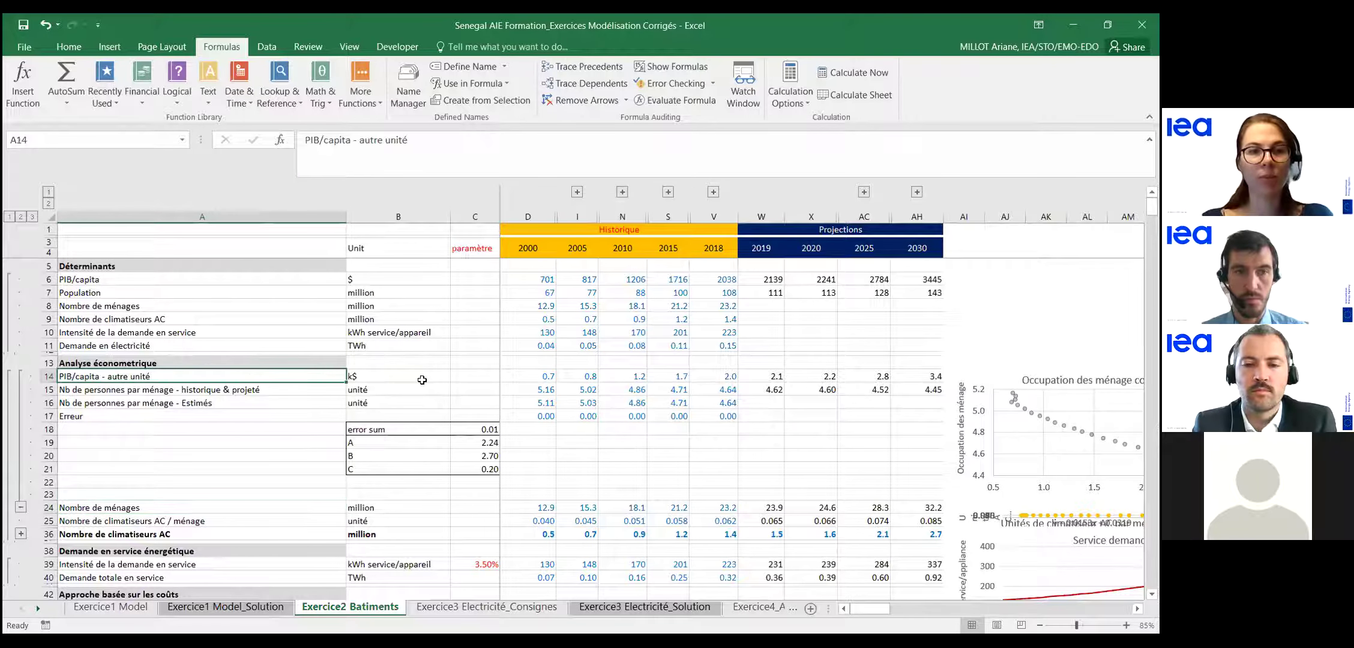
{"action": "left_click_drag", "start_coordinate": [544, 375], "coordinate": [927, 377]}
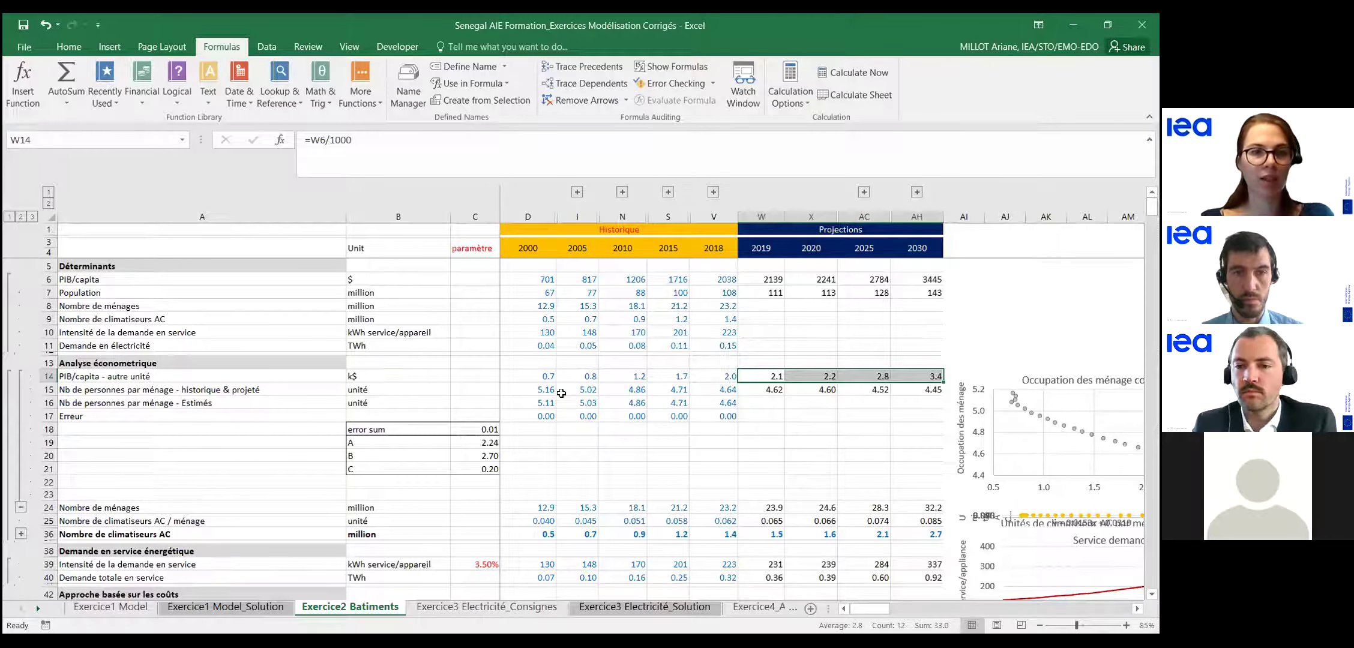
{"action": "left_click_drag", "start_coordinate": [549, 386], "coordinate": [709, 387]}
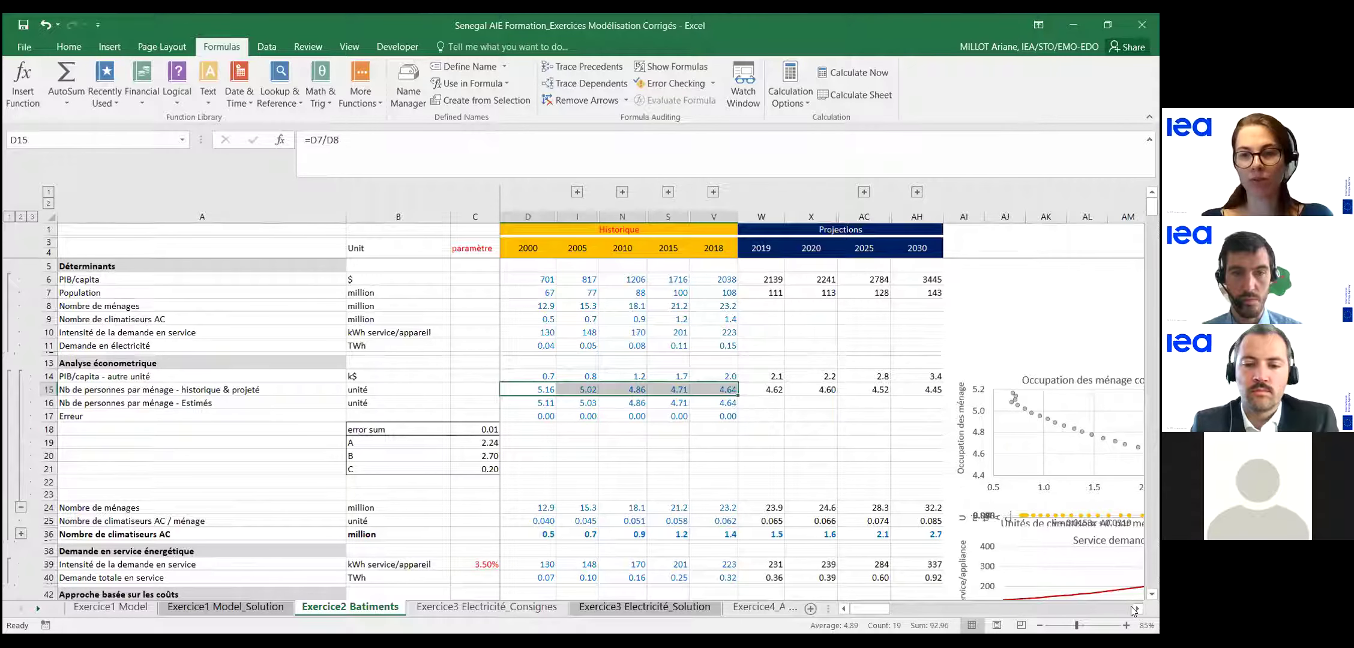
View the chart of household occupancy as a function of PIB/capita and check the fitted parameter A in the table.
{"action": "left_click", "coordinate": [1136, 610]}
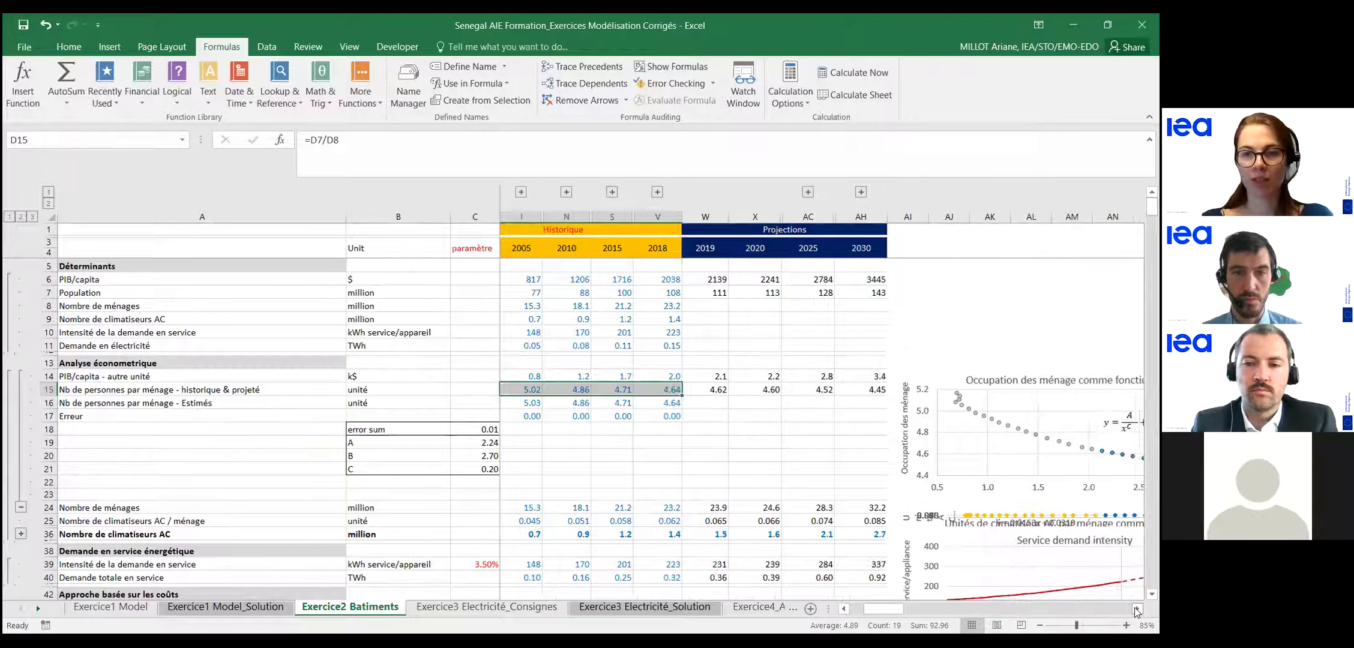
{"action": "left_click", "coordinate": [1136, 610]}
{"action": "left_click", "coordinate": [1135, 610]}
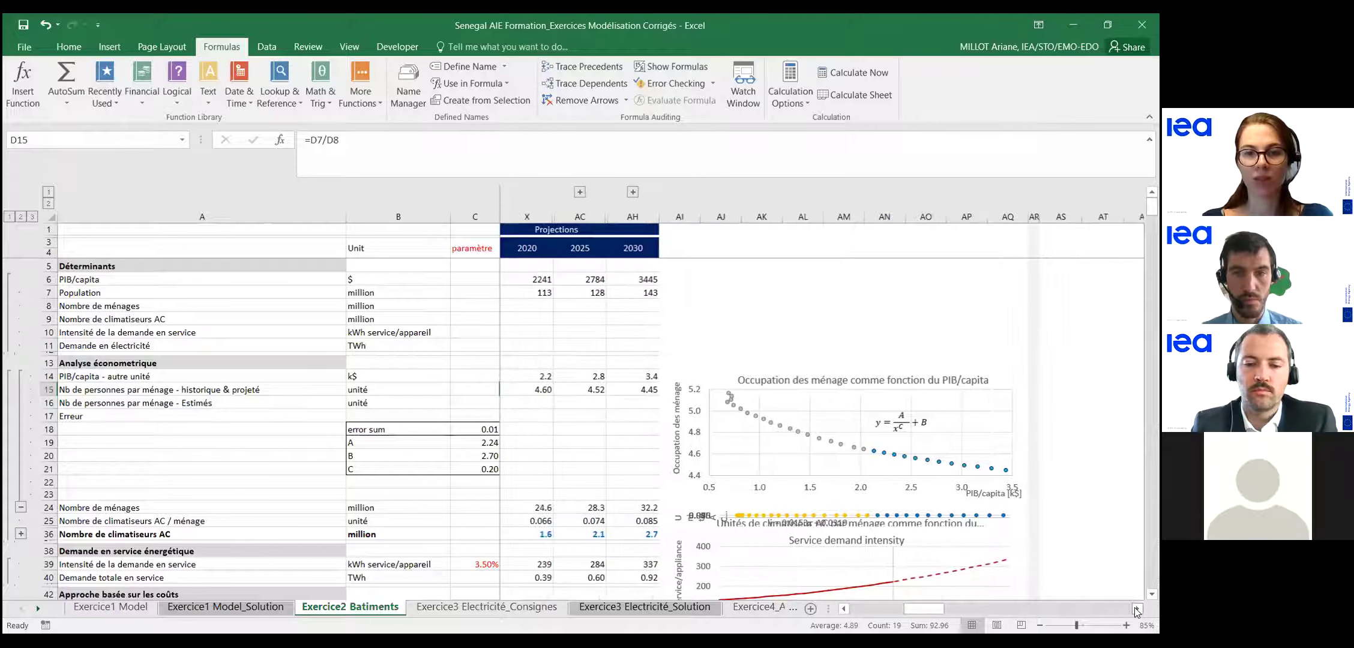
{"action": "left_click", "coordinate": [1135, 610]}
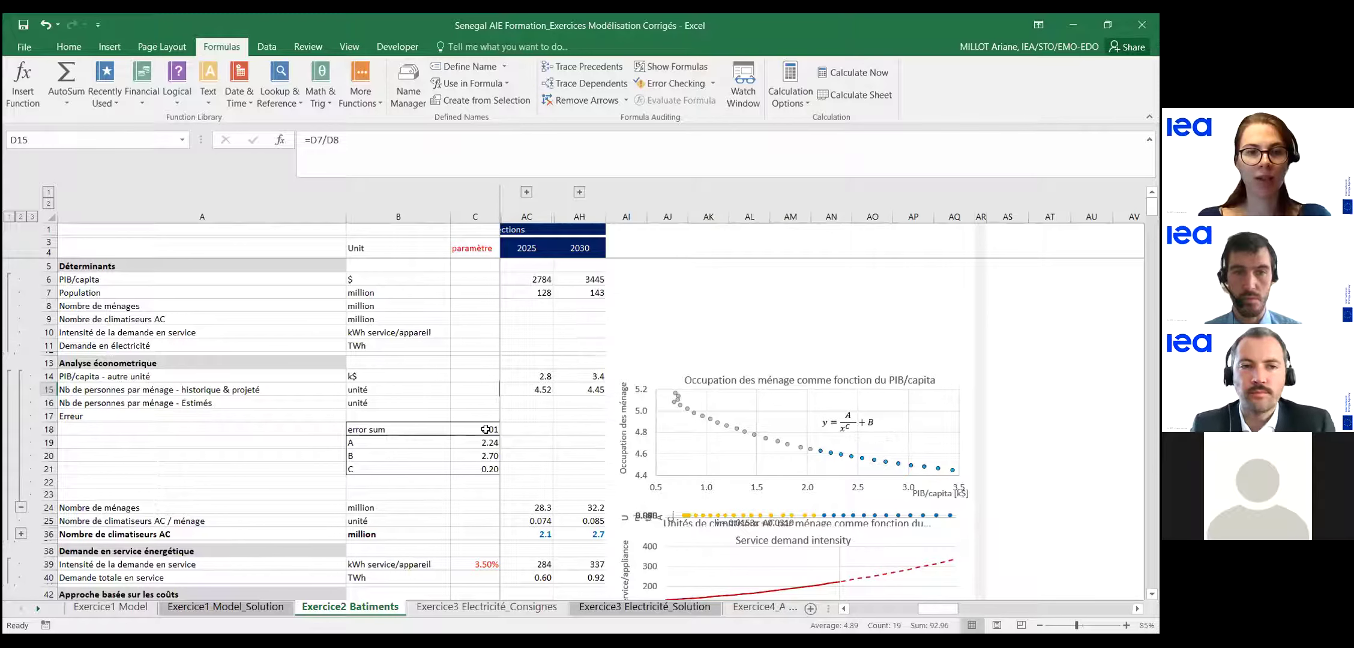
{"action": "left_click", "coordinate": [475, 445]}
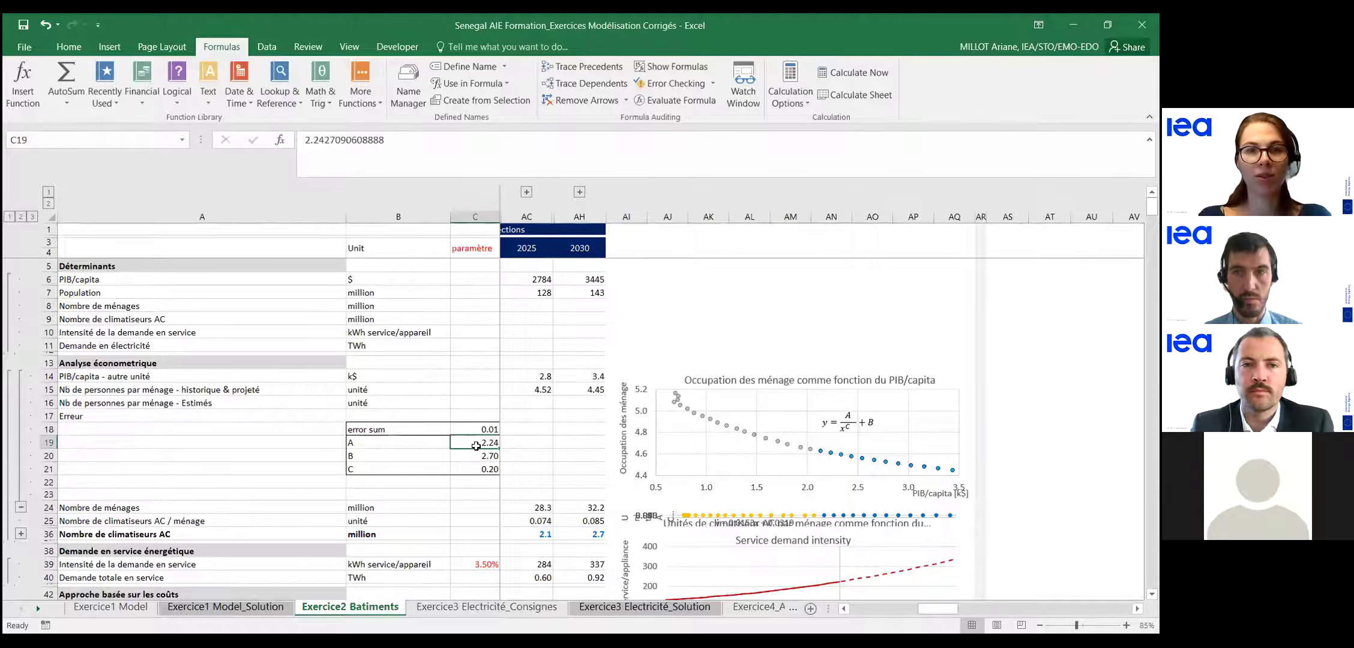
{"action": "key", "text": "Right"}
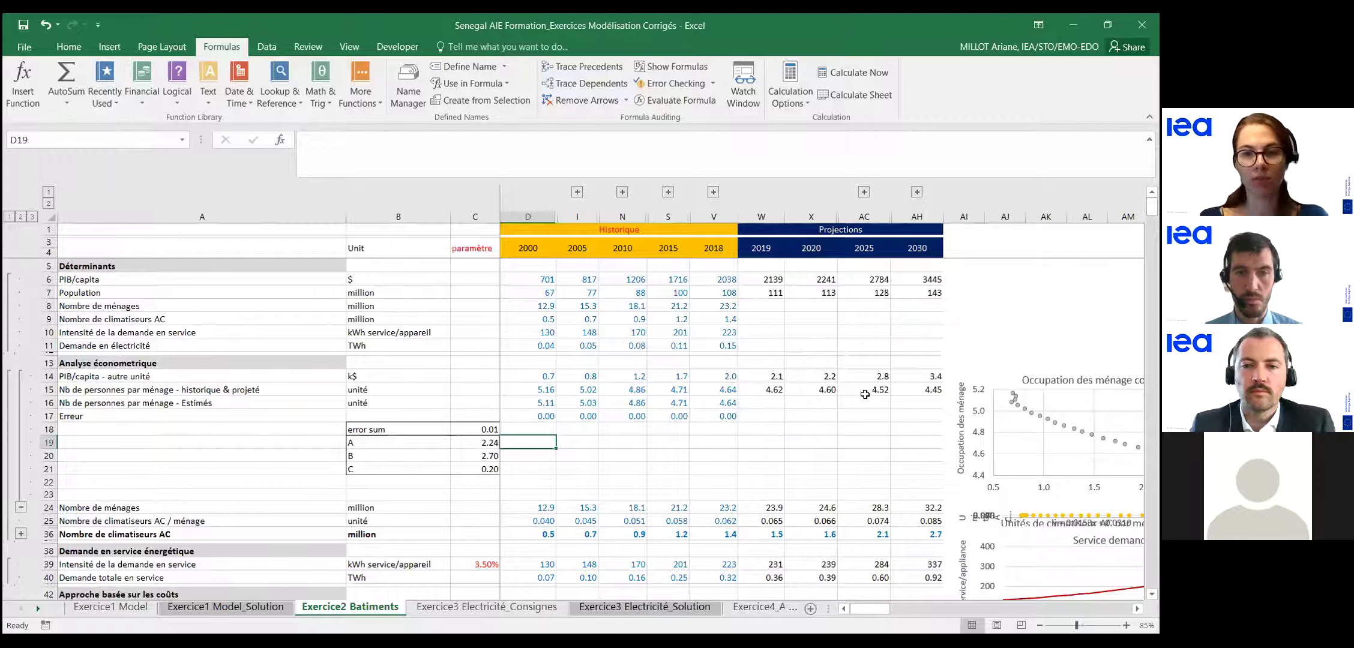
Inspect the year 2000 formulas for the historical and the estimated number of persons per household.
{"action": "left_click", "coordinate": [539, 388]}
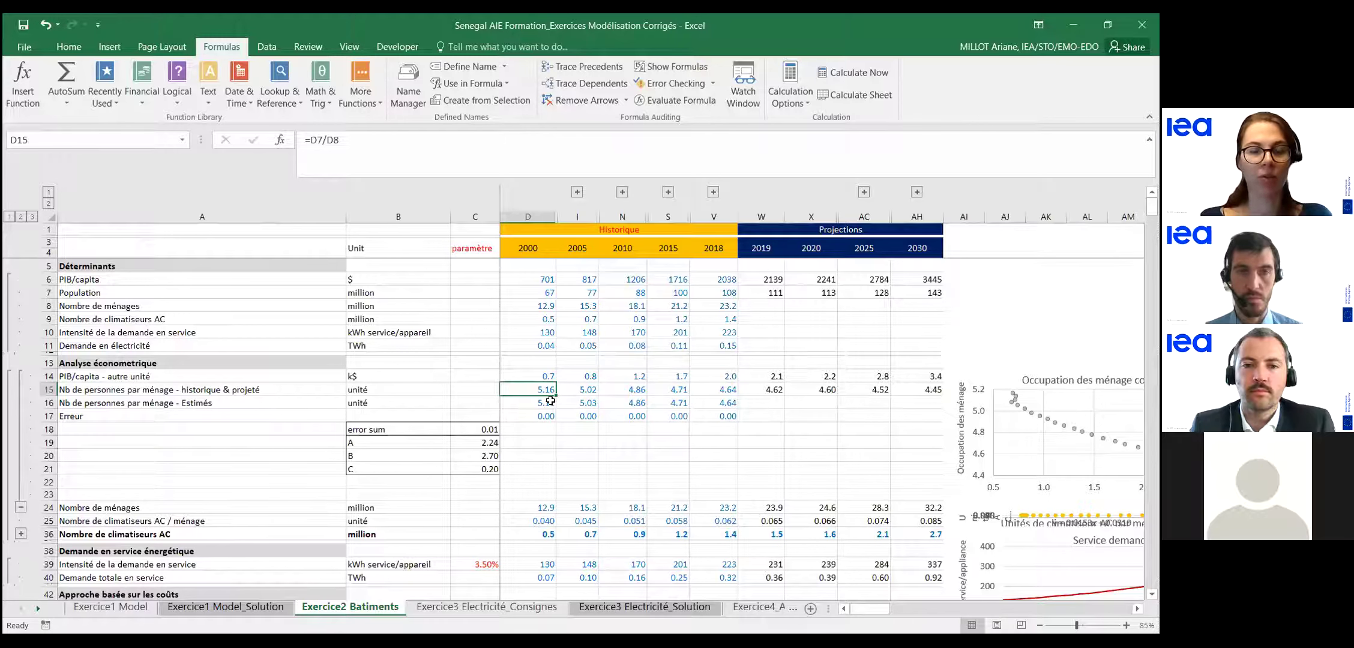
{"action": "left_click", "coordinate": [547, 401]}
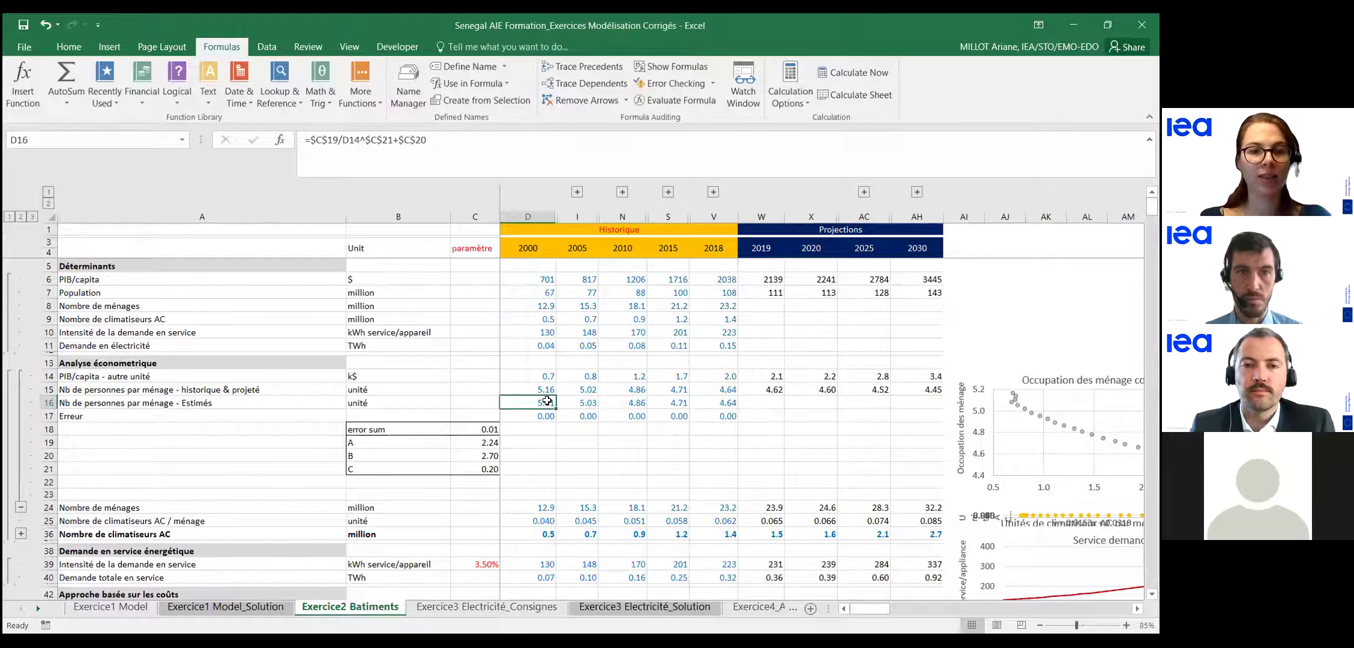
{"action": "double_click", "coordinate": [547, 401]}
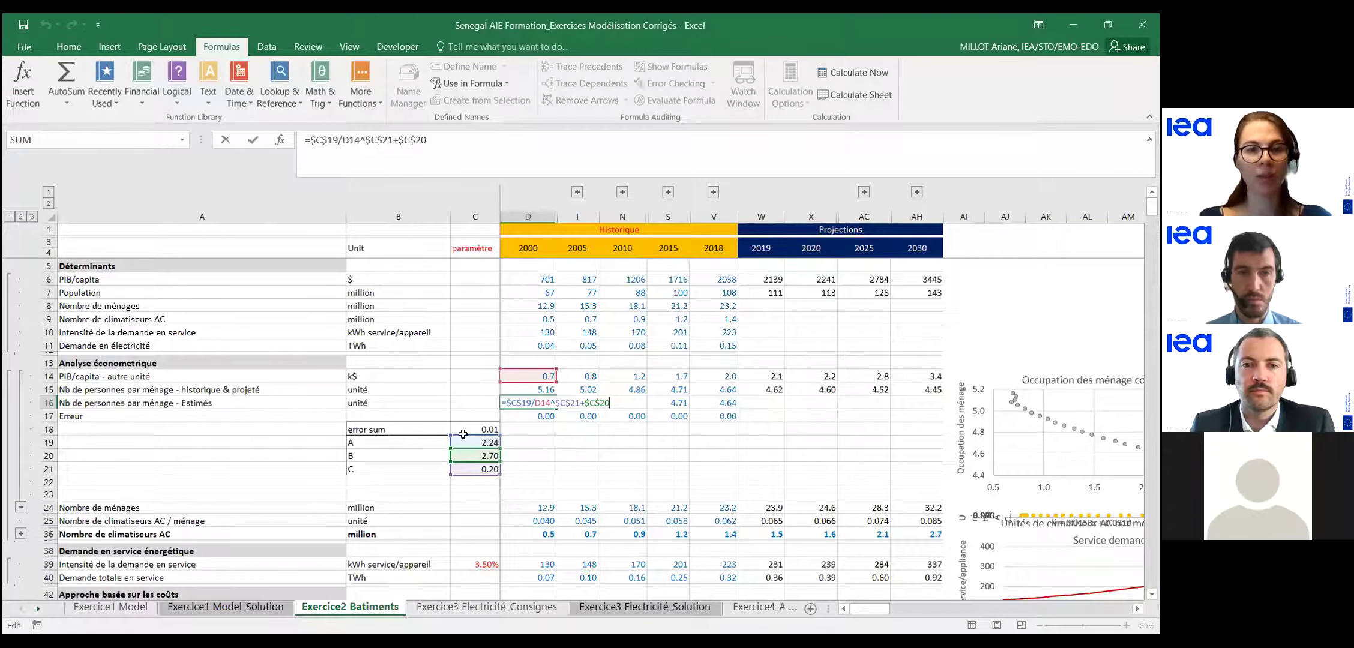
{"action": "key", "text": "Return"}
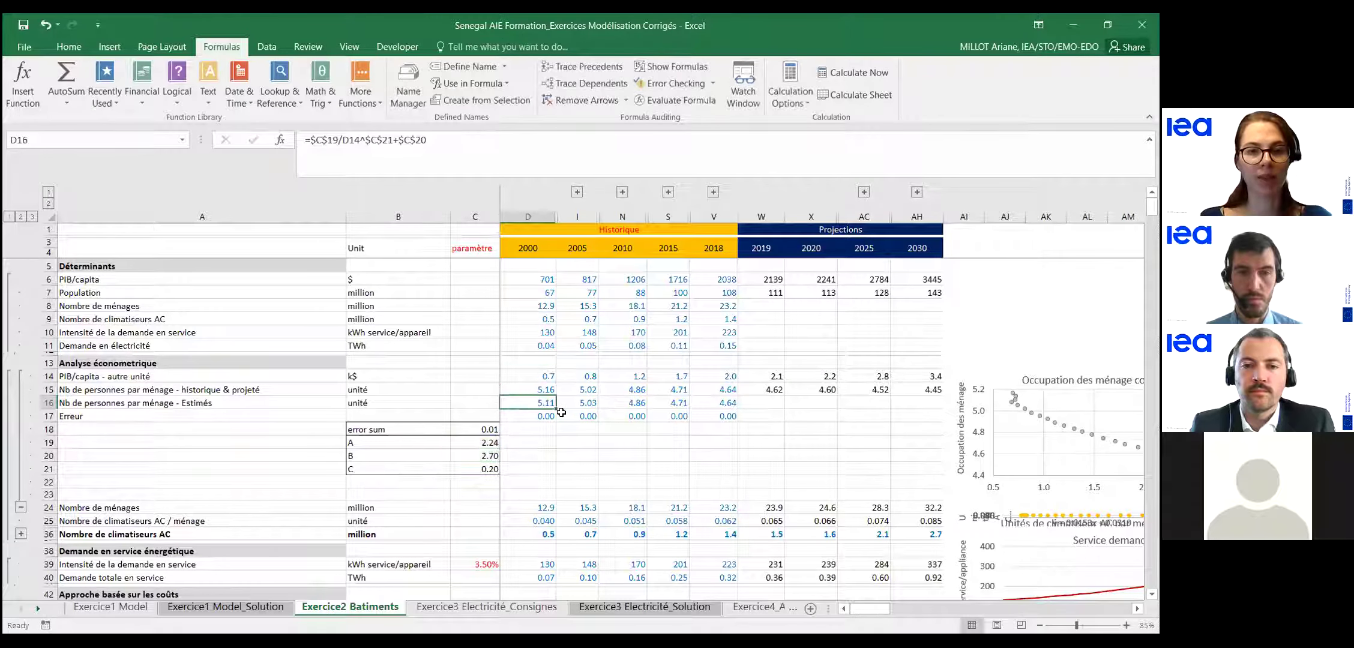
Inspect the year 2000 error and error sum formulas, and the 2019 and 2020 projection formulas for persons per household.
{"action": "key", "text": "F2"}
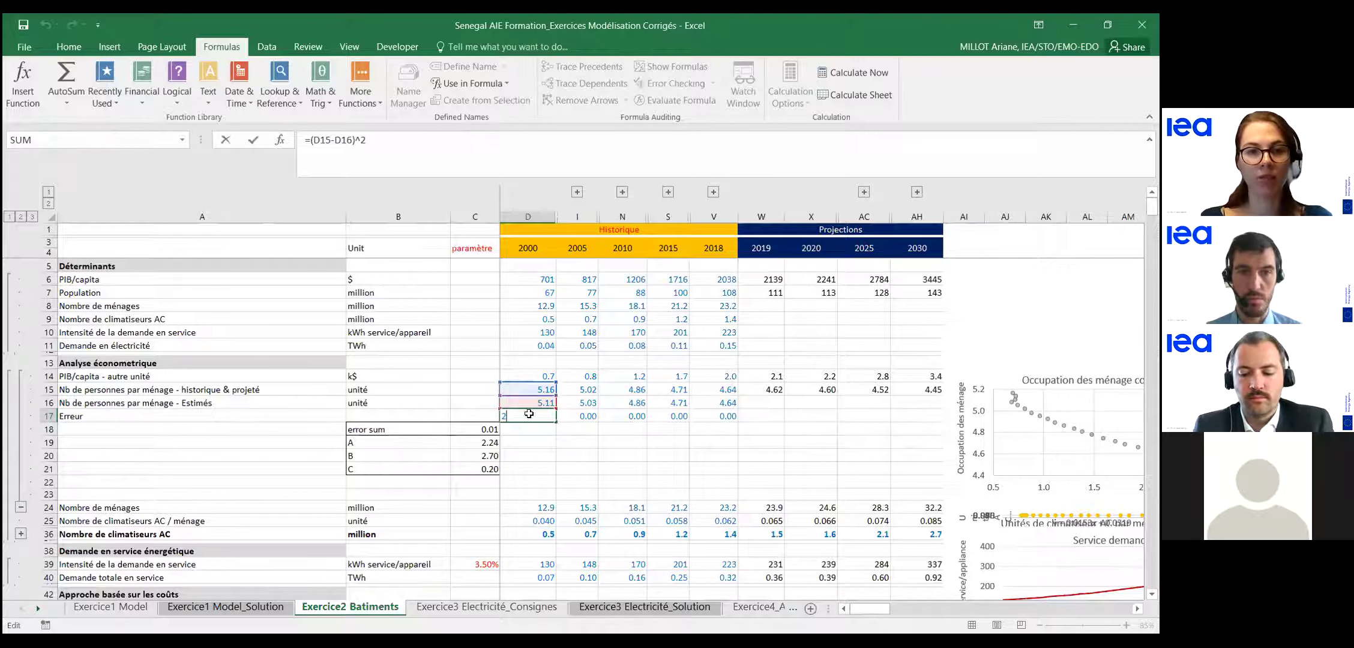
{"action": "key", "text": "Escape"}
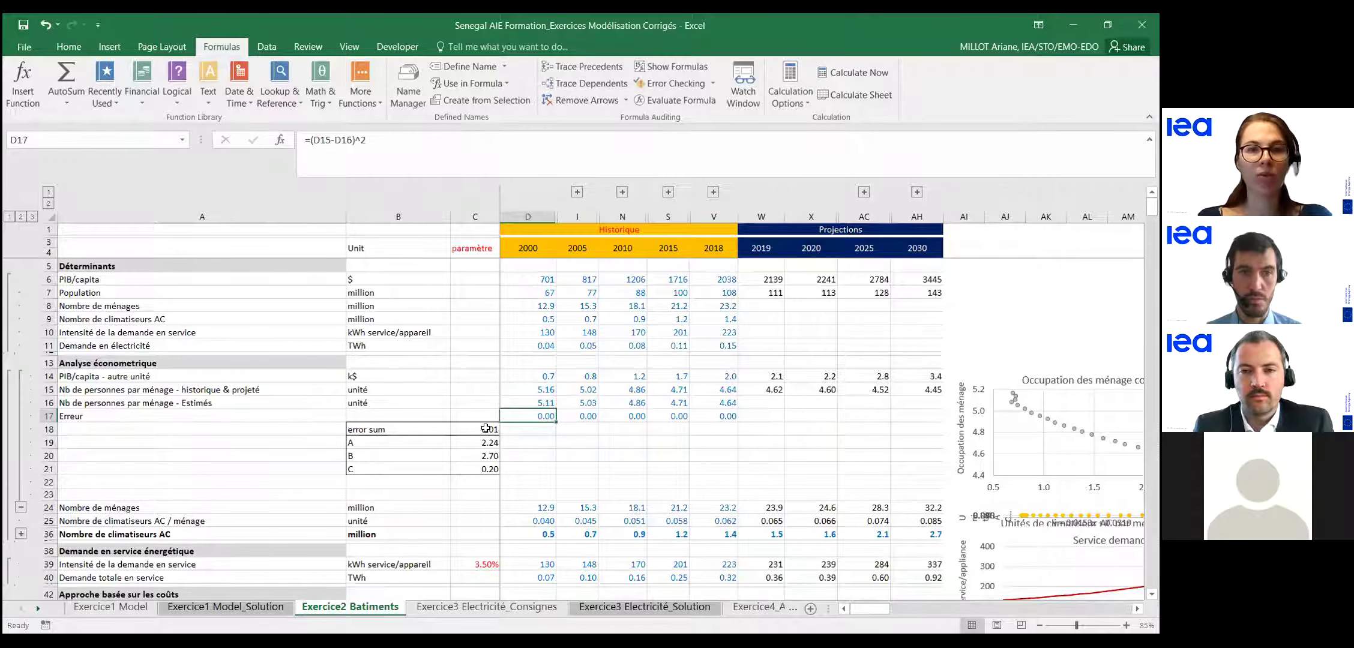
{"action": "left_click", "coordinate": [485, 429]}
{"action": "key", "text": "F2"}
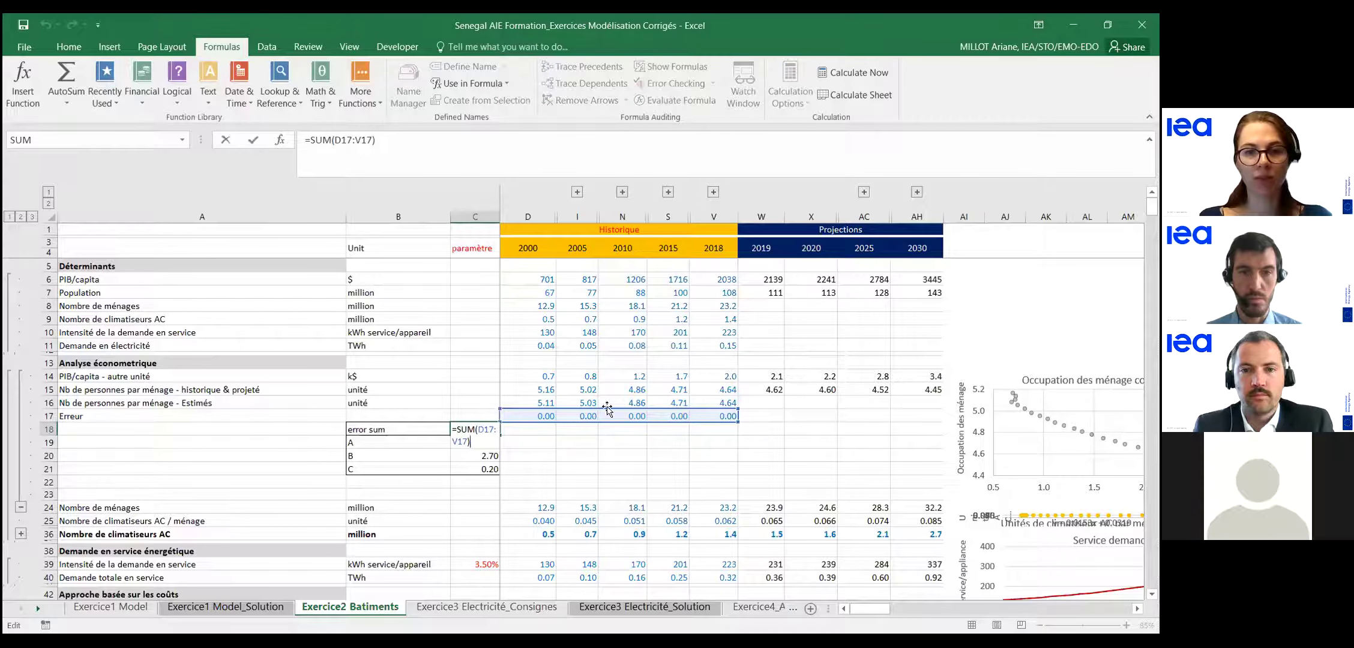
{"action": "key", "text": "ctrl+Return"}
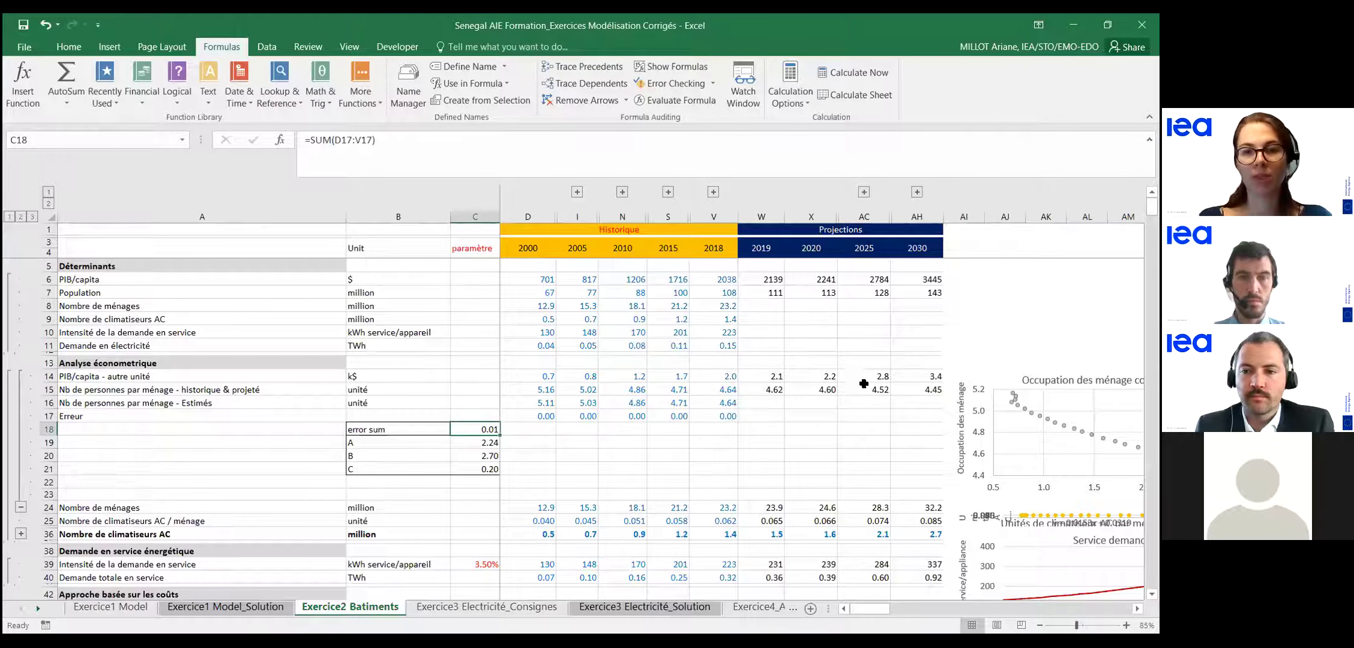
{"action": "left_click", "coordinate": [769, 389]}
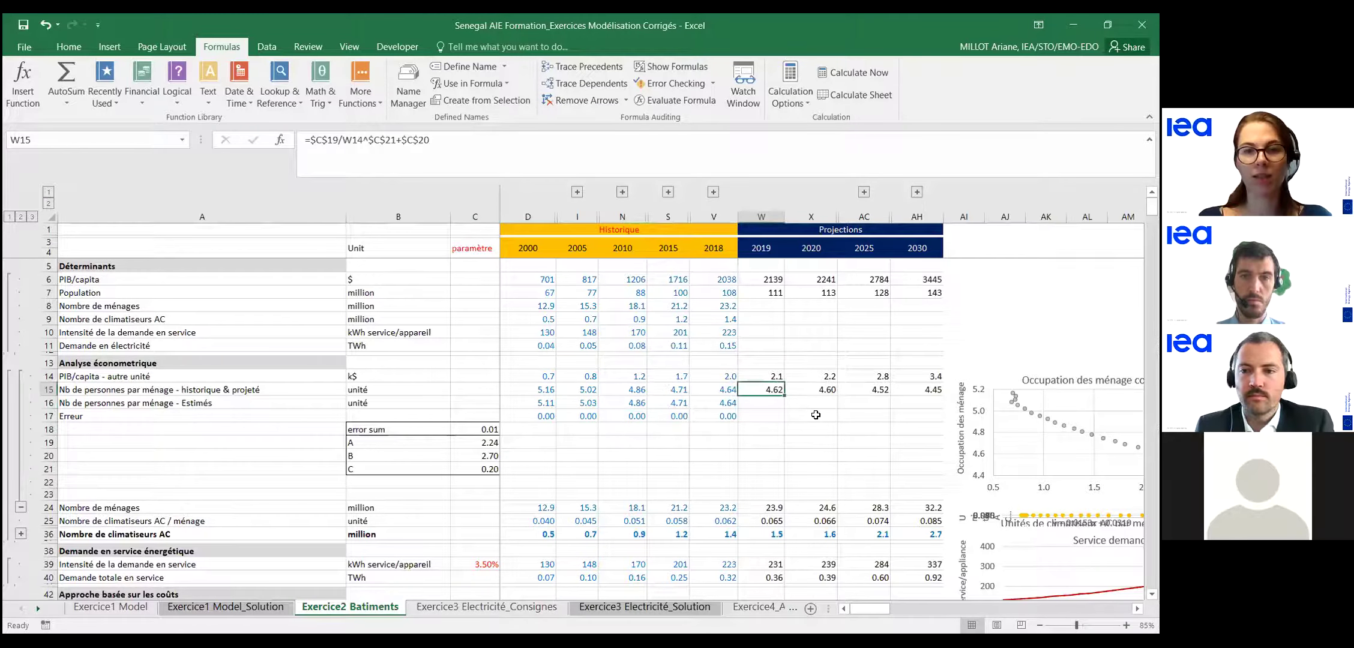
{"action": "left_click", "coordinate": [832, 387]}
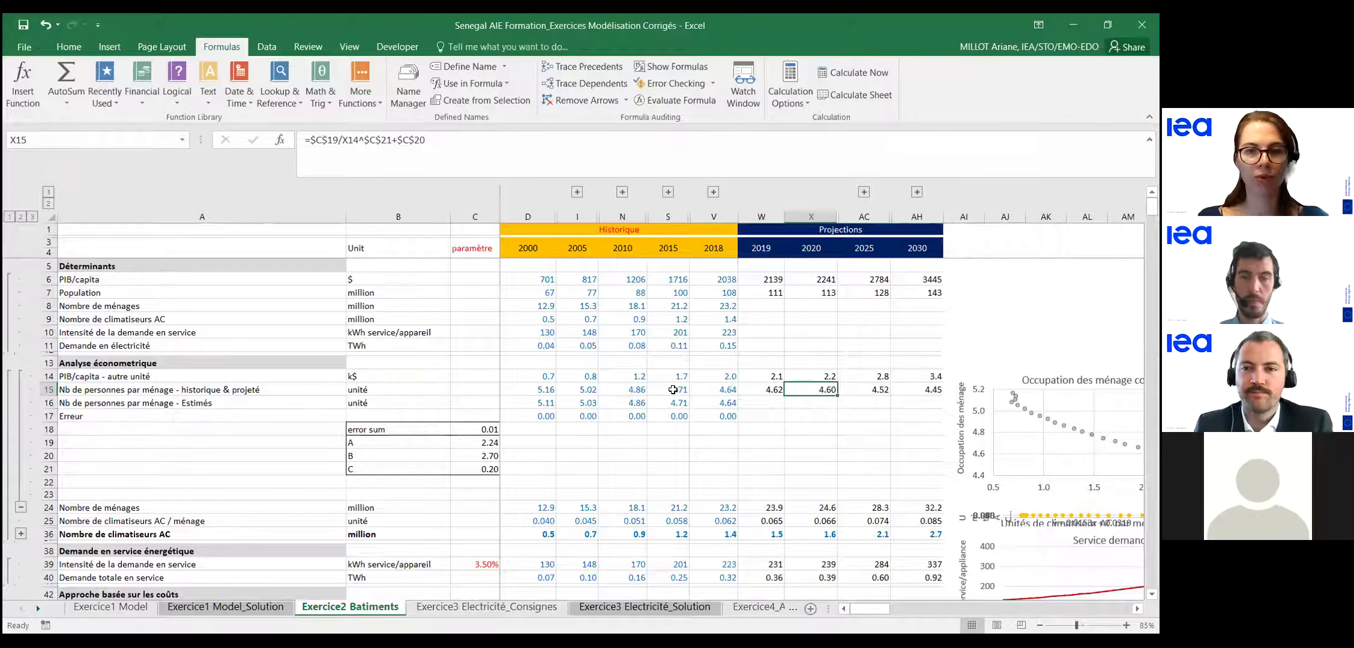
Expand the detail rows beneath Nombre de climatiseurs AC / ménage.
{"action": "scroll", "coordinate": [150, 462], "scroll_direction": "down", "scroll_amount": 2}
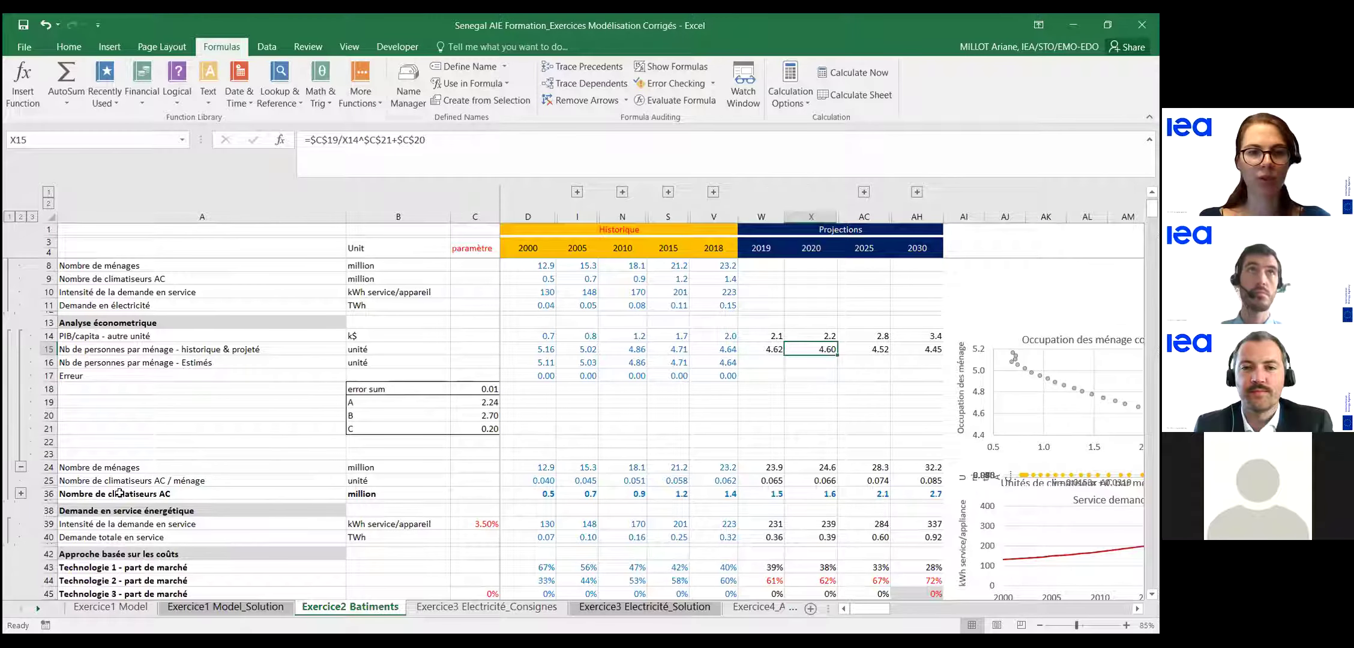
{"action": "left_click", "coordinate": [198, 480]}
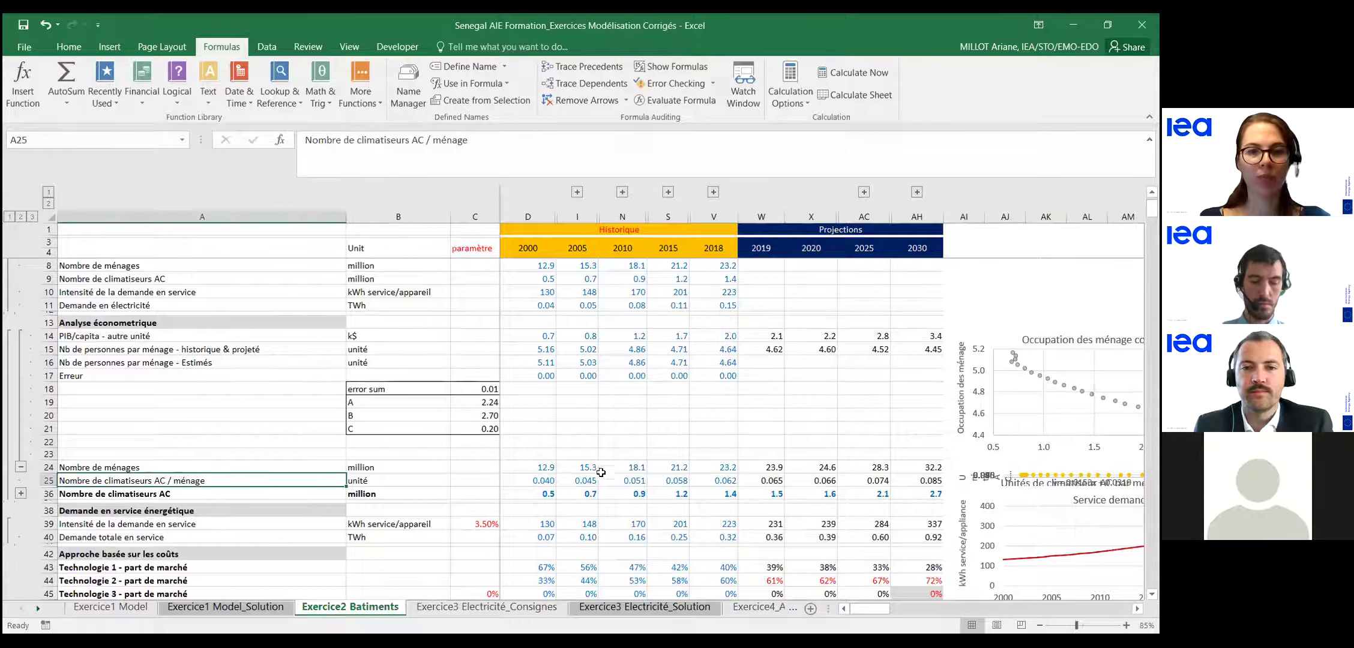
{"action": "scroll", "coordinate": [18, 429], "scroll_direction": "down", "scroll_amount": 1}
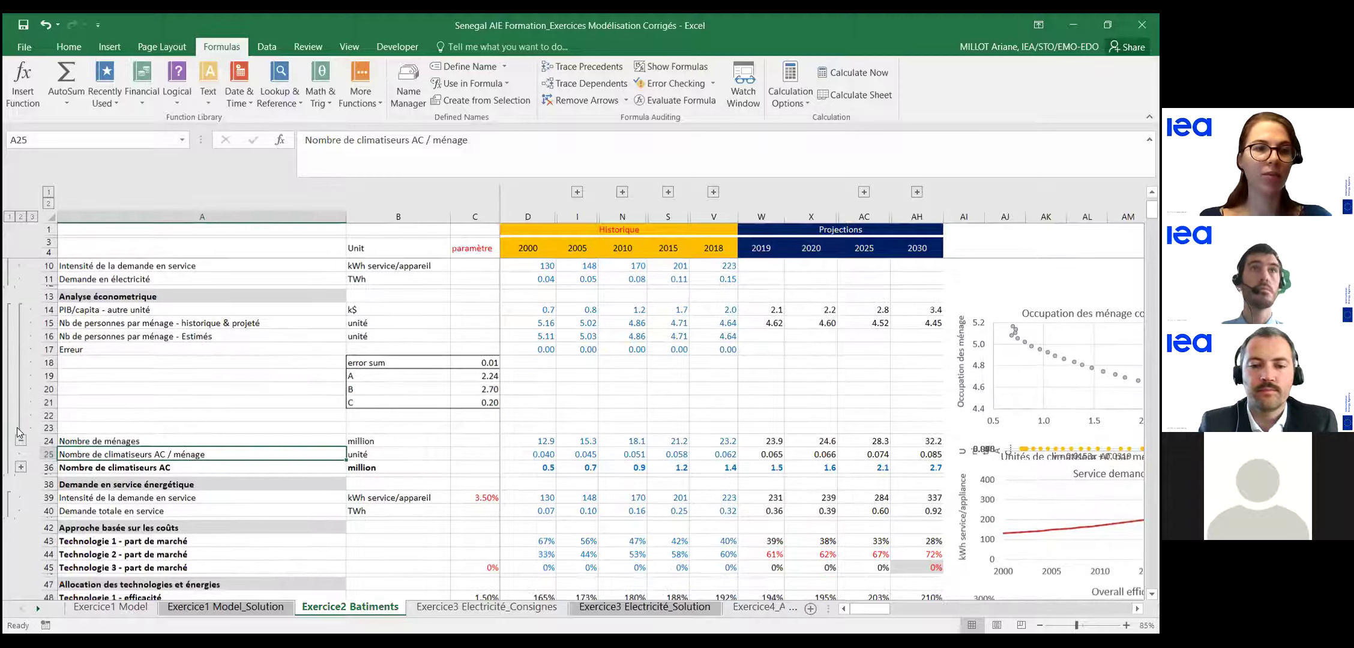
{"action": "scroll", "coordinate": [19, 429], "scroll_direction": "down", "scroll_amount": 1}
{"action": "scroll", "coordinate": [20, 429], "scroll_direction": "down", "scroll_amount": 1}
{"action": "left_click", "coordinate": [20, 423]}
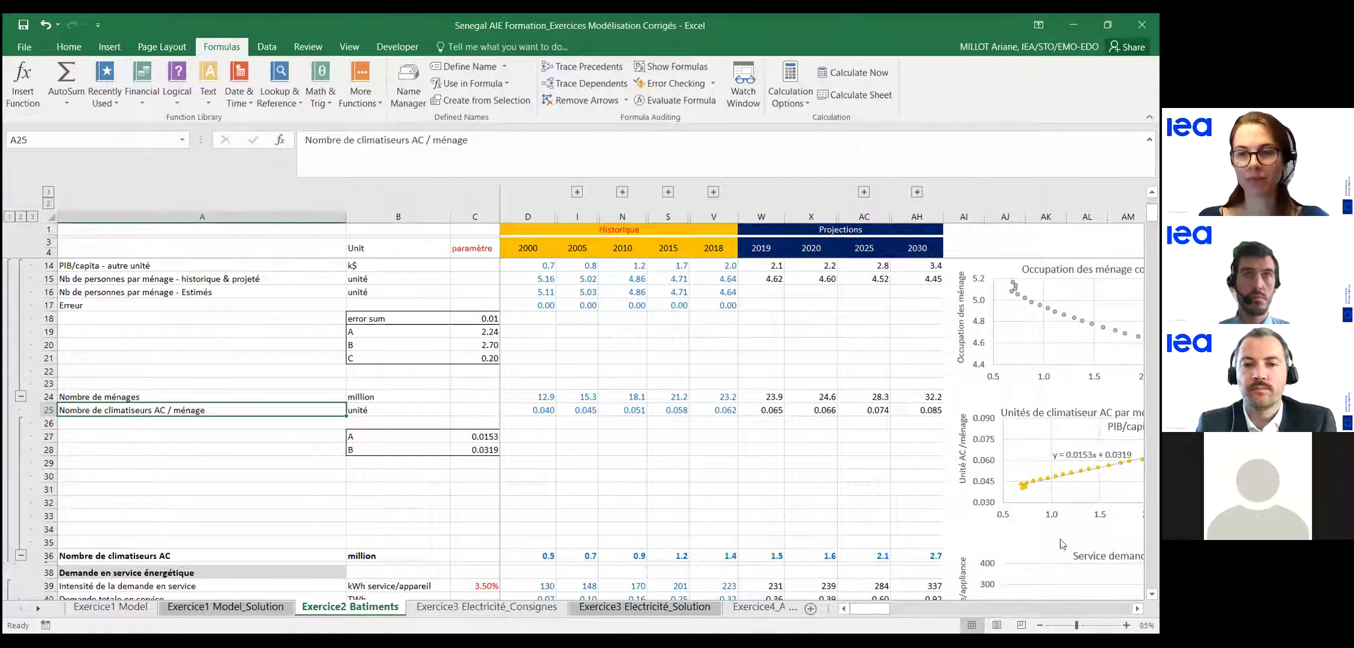
View the full chart of AC units per household as a function of PIB/capita.
{"action": "left_click", "coordinate": [1135, 610]}
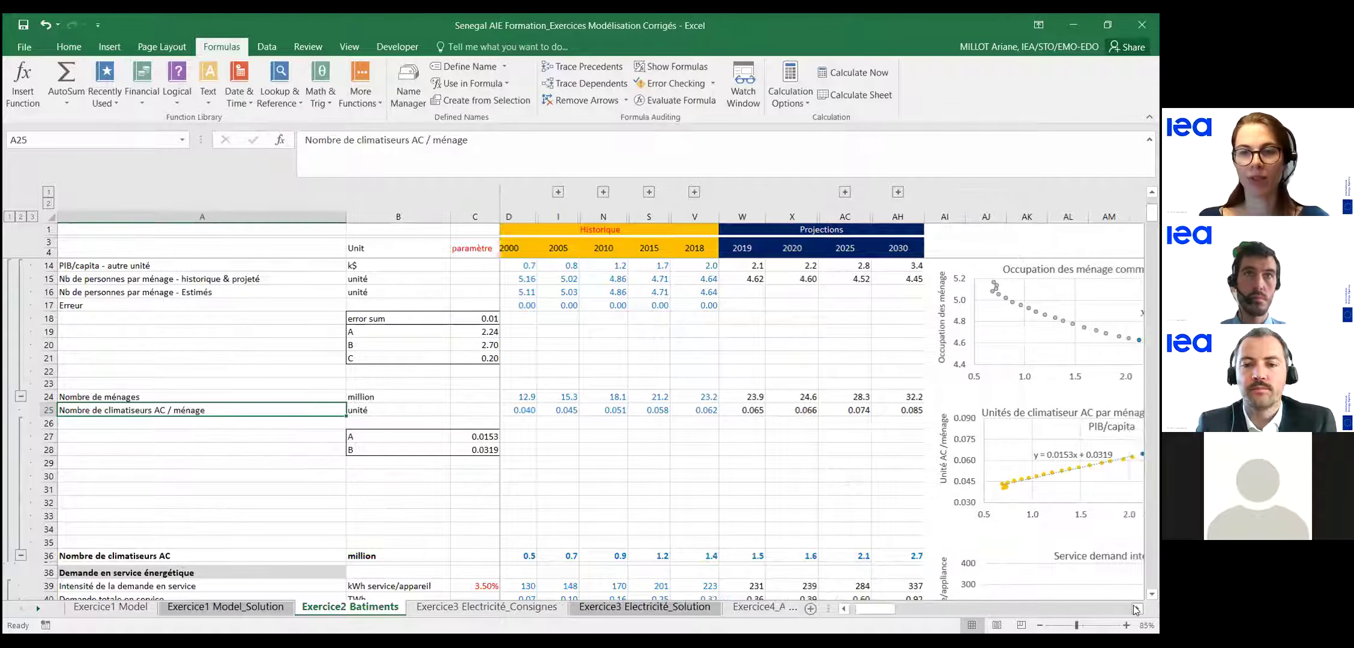
{"action": "left_click", "coordinate": [1135, 610]}
{"action": "left_click", "coordinate": [1136, 609]}
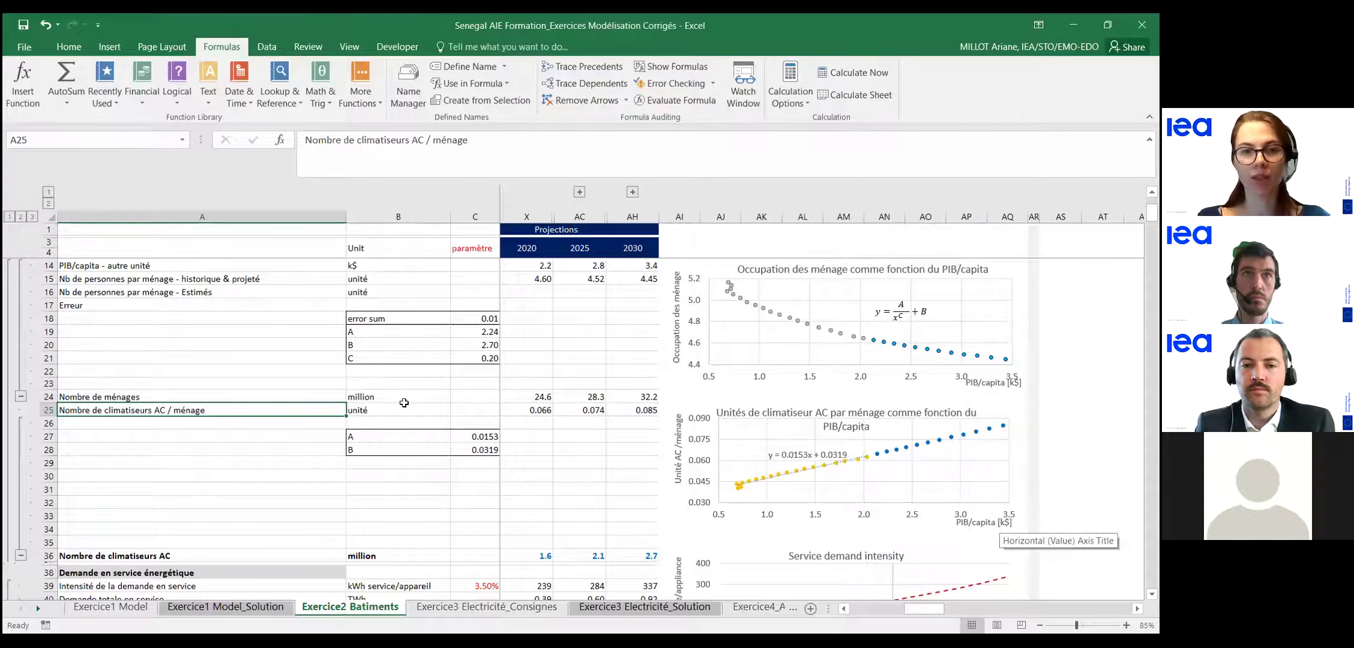
{"action": "left_click", "coordinate": [484, 408]}
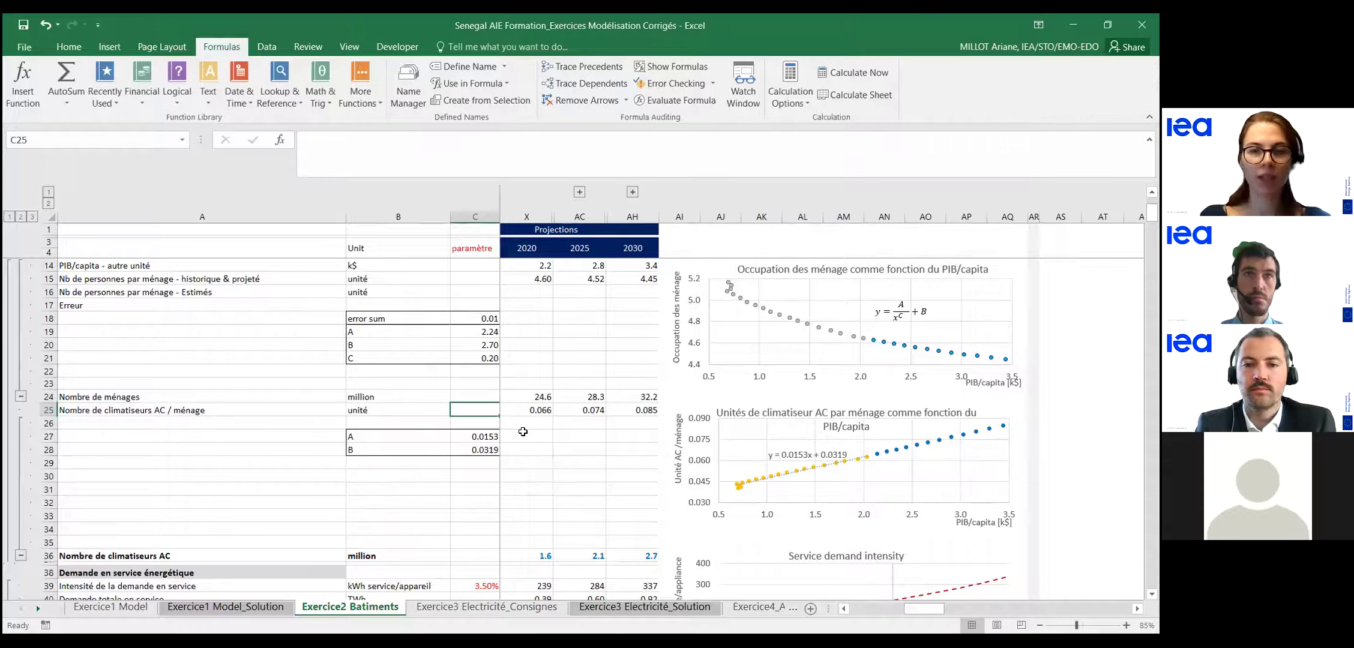
Inspect the Nombre de climatiseurs AC / ménage formulas from the historical years through the 2019 projection in W25.
{"action": "key", "text": "Right"}
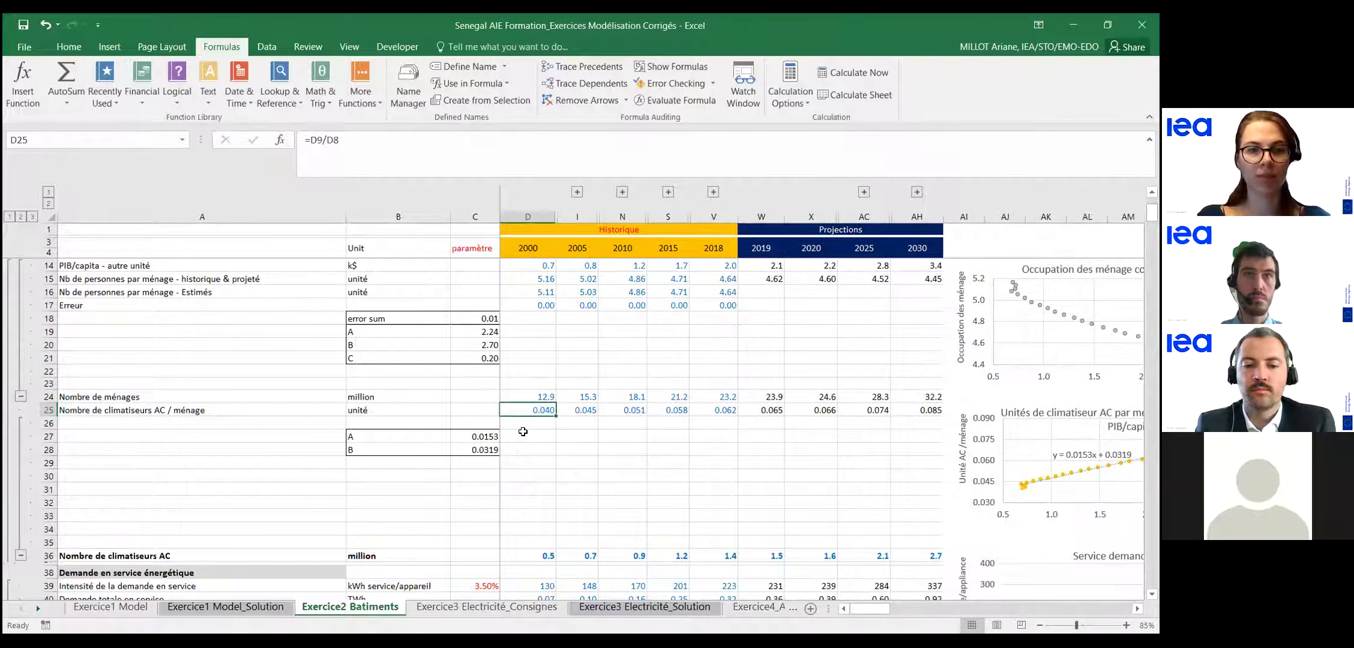
{"action": "key", "text": "Right"}
{"action": "key", "text": "Right"}
{"action": "key", "text": "Right"}
{"action": "key", "text": "Right"}
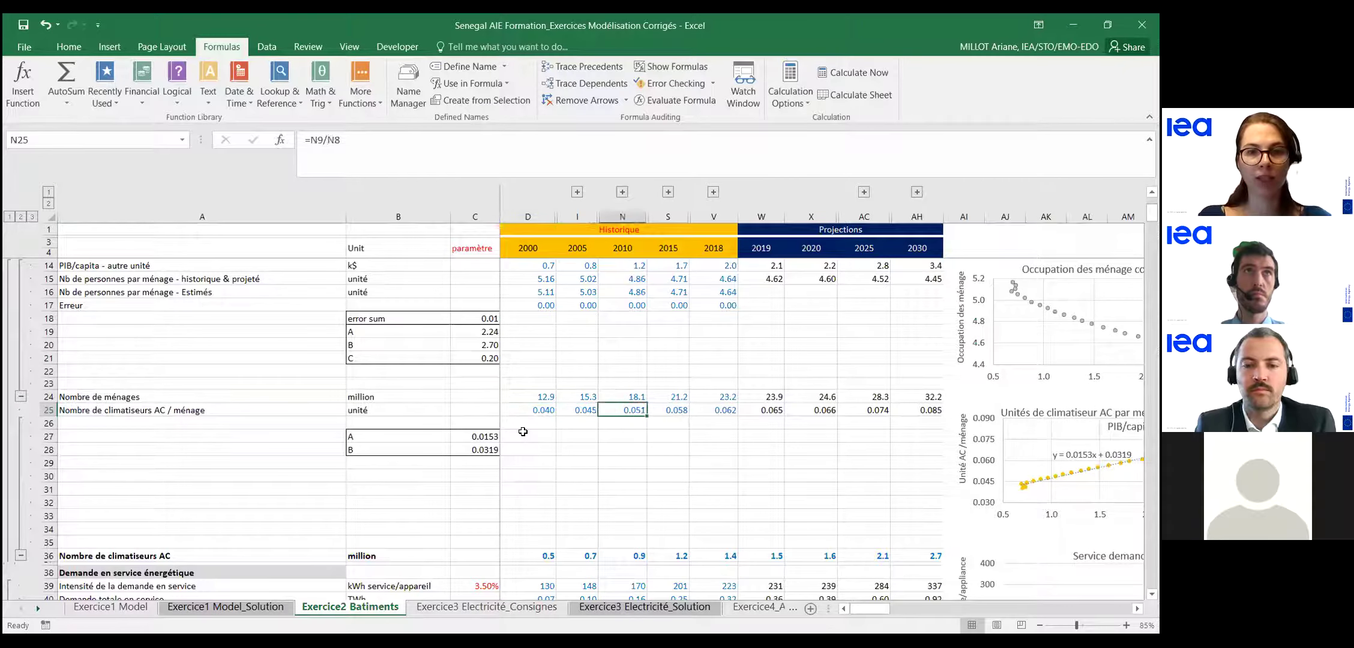
{"action": "key", "text": "Right"}
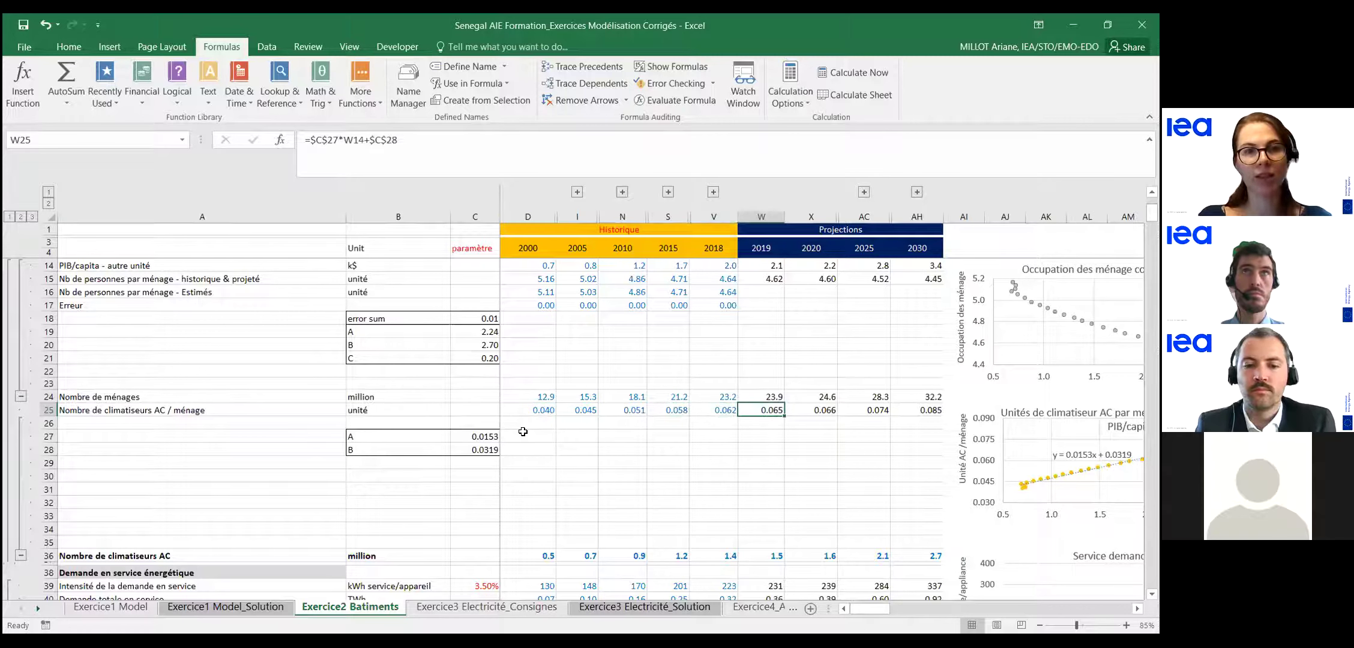
{"action": "key", "text": "F2"}
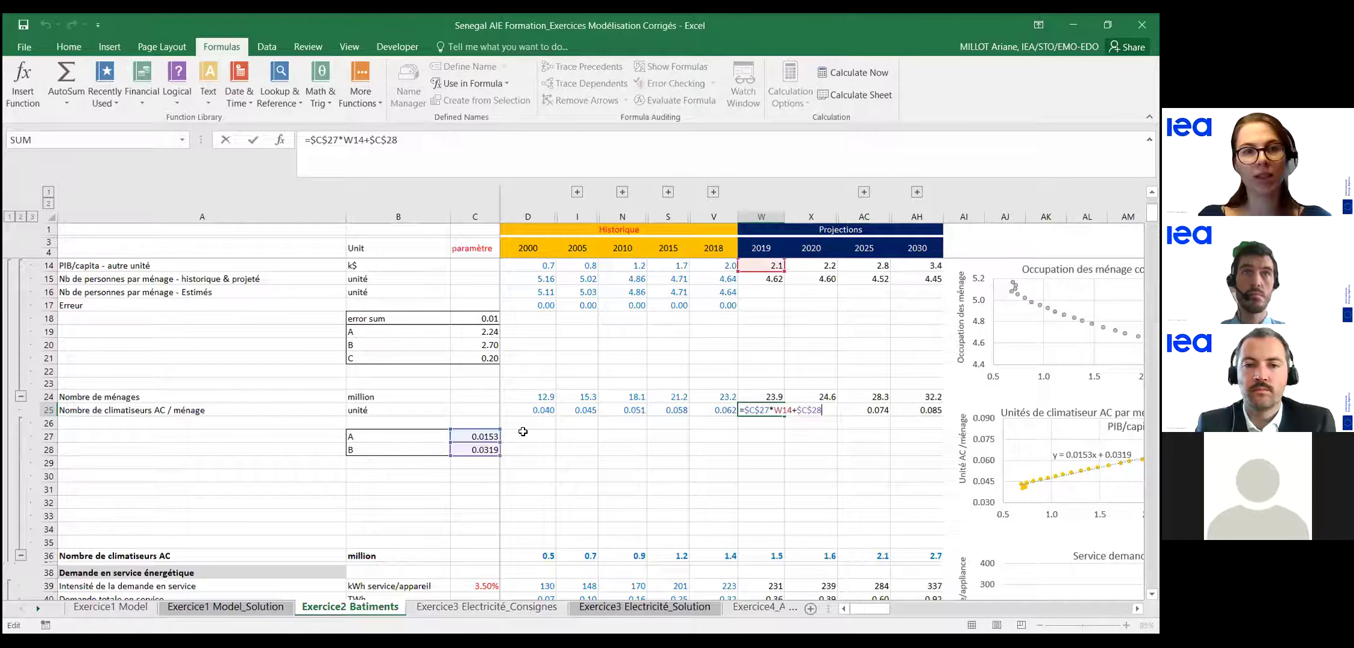
{"action": "key", "text": "ctrl+Return"}
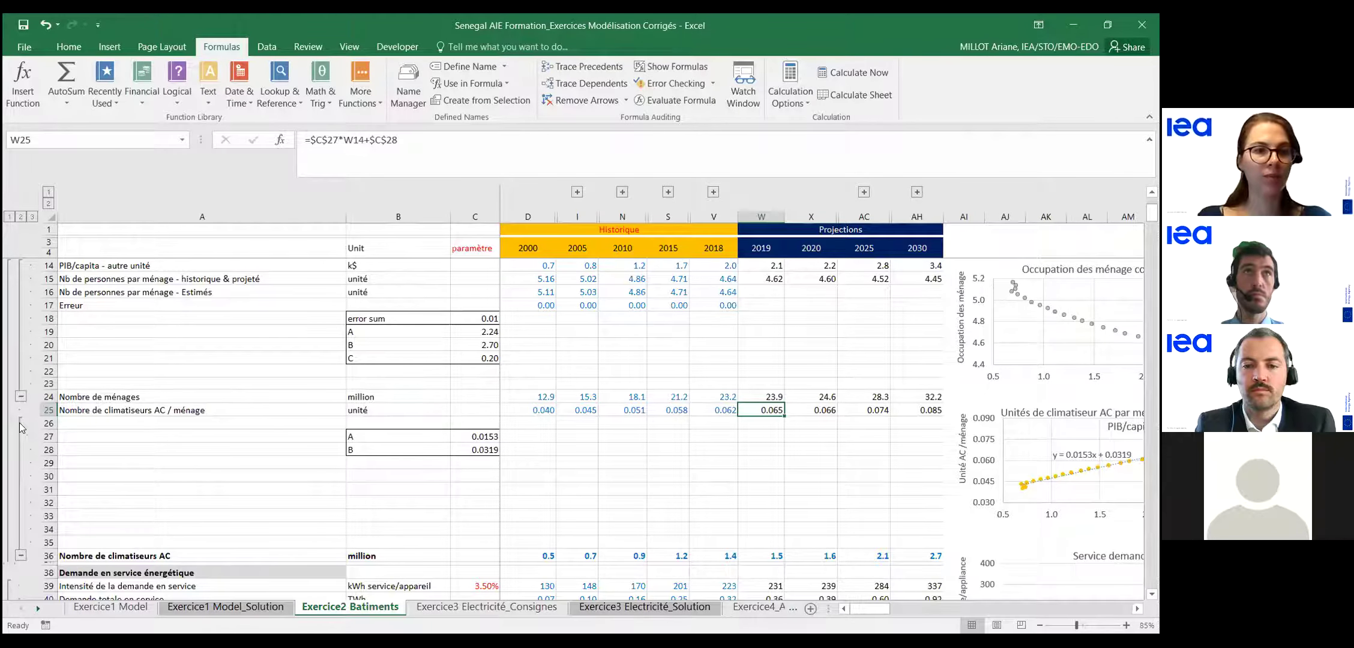
Collapse the detail rows of both Nombre de ménages and Nombre de climatiseurs AC in the econometric analysis.
{"action": "left_click", "coordinate": [20, 397]}
{"action": "left_click", "coordinate": [20, 424]}
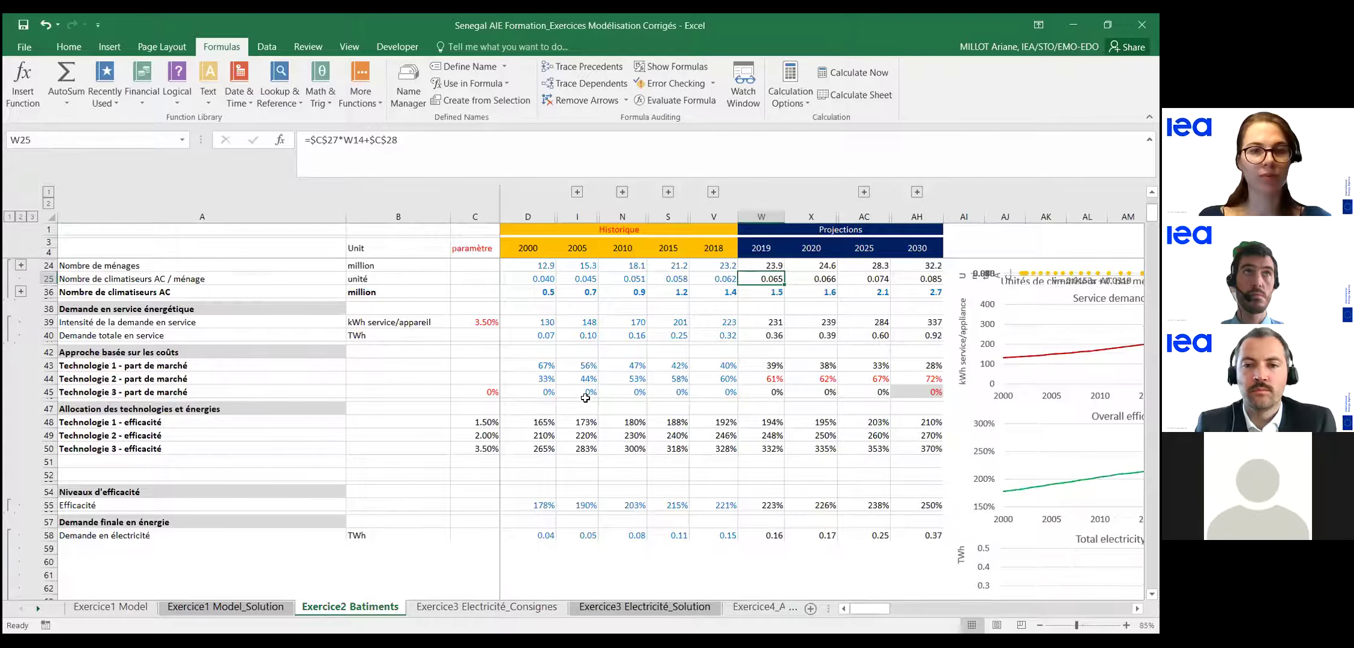
Inspect the 2019 formula of Nombre de ménages and the 2000 and 2019 formulas of Nombre de climatiseurs AC / ménage.
{"action": "scroll", "coordinate": [794, 373], "scroll_direction": "up", "scroll_amount": 3}
{"action": "left_click", "coordinate": [772, 376]}
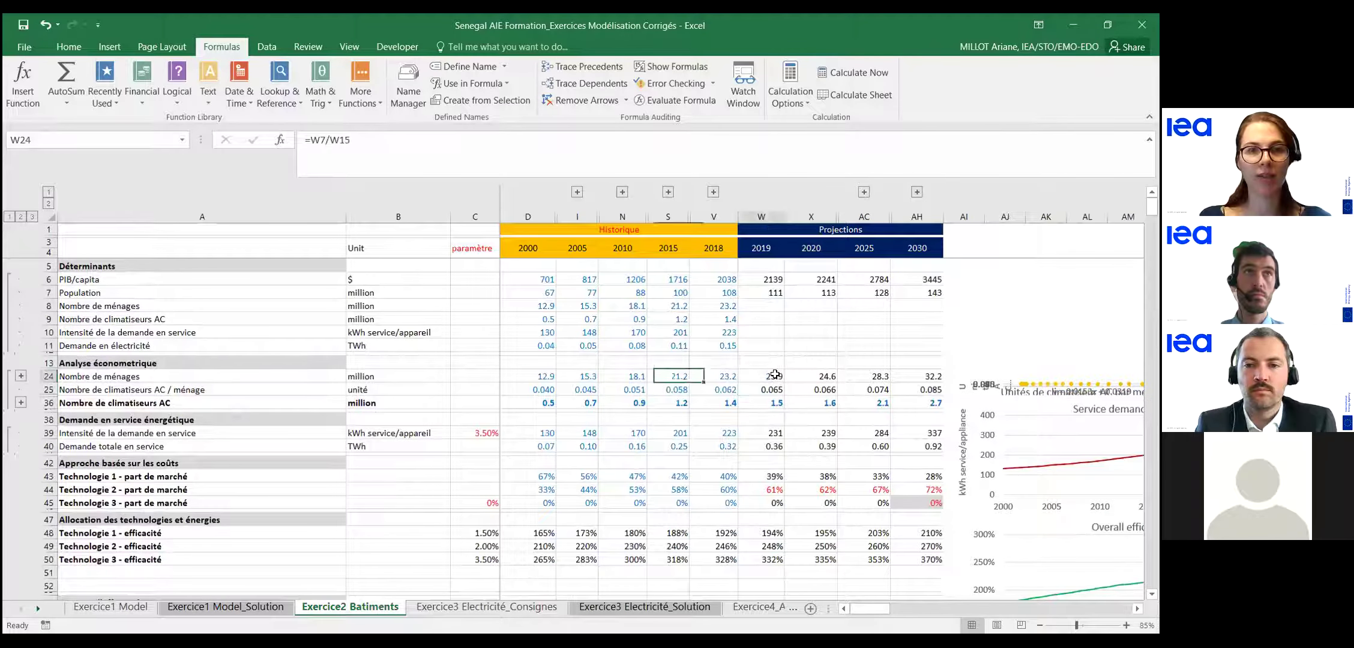
{"action": "left_click", "coordinate": [544, 387]}
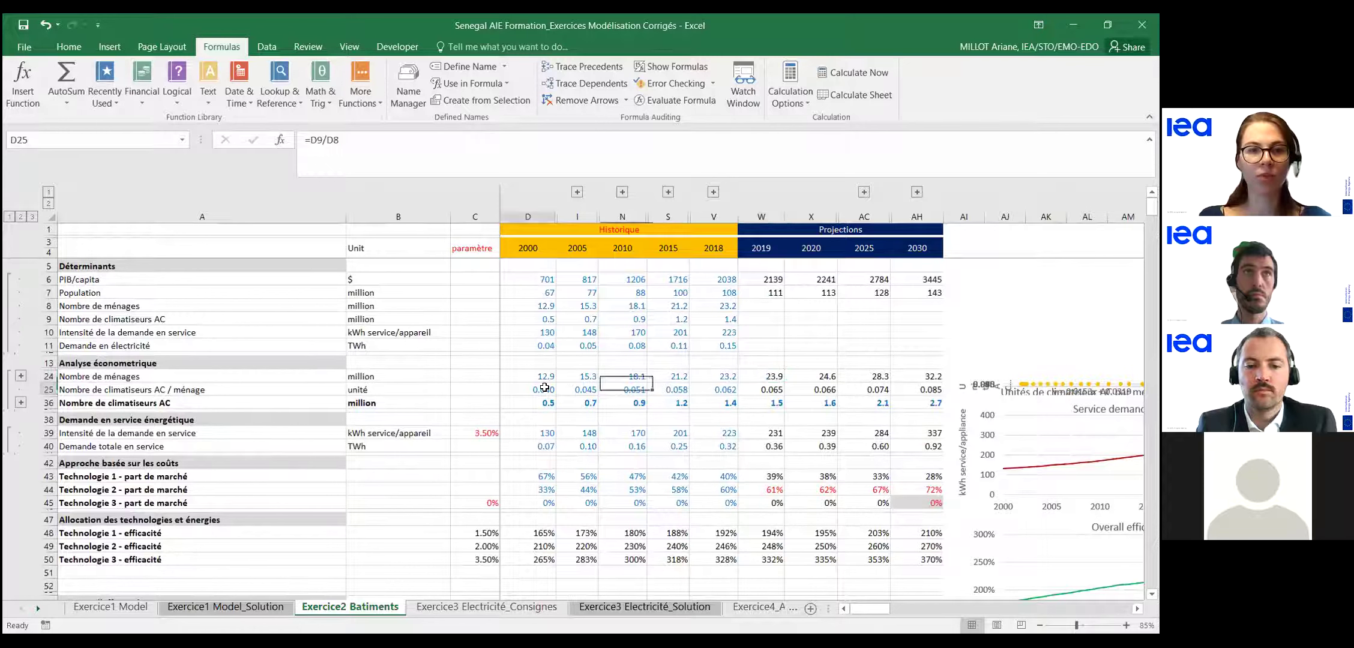
{"action": "left_click", "coordinate": [780, 386]}
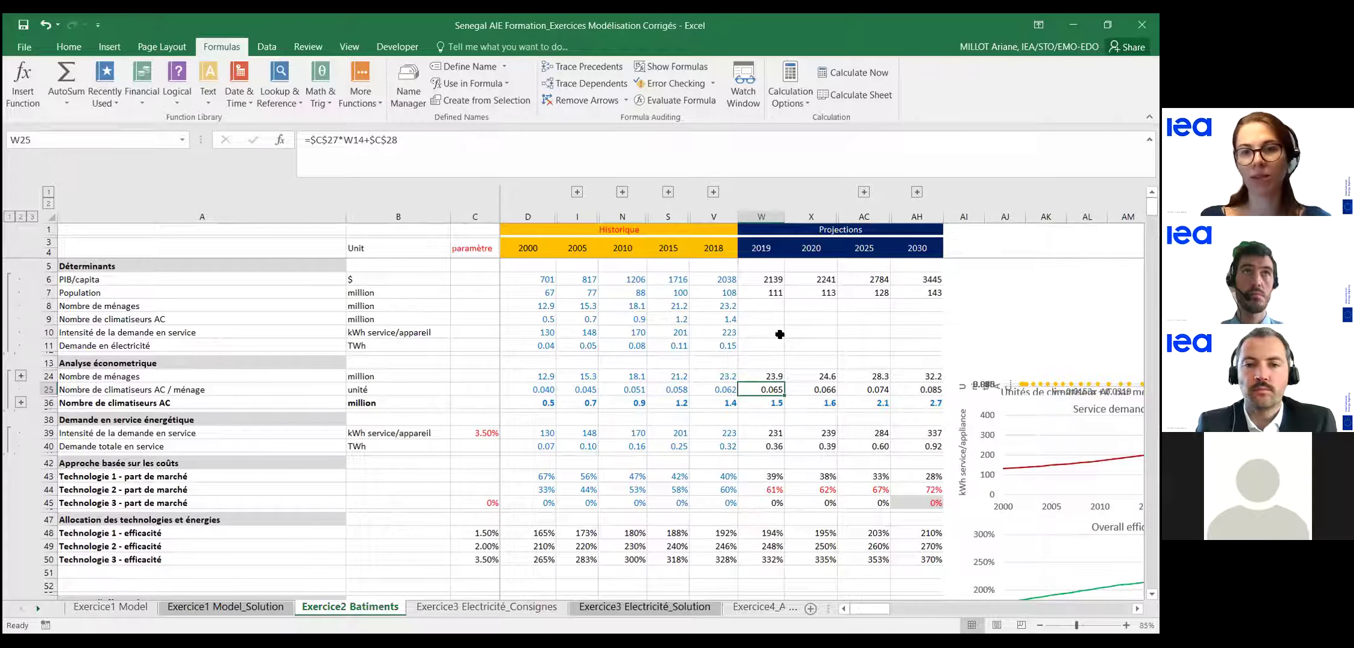
Inspect the Nombre de climatiseurs AC formulas for 2000 and for the 2019 projection.
{"action": "left_click", "coordinate": [549, 401]}
{"action": "key", "text": "F2"}
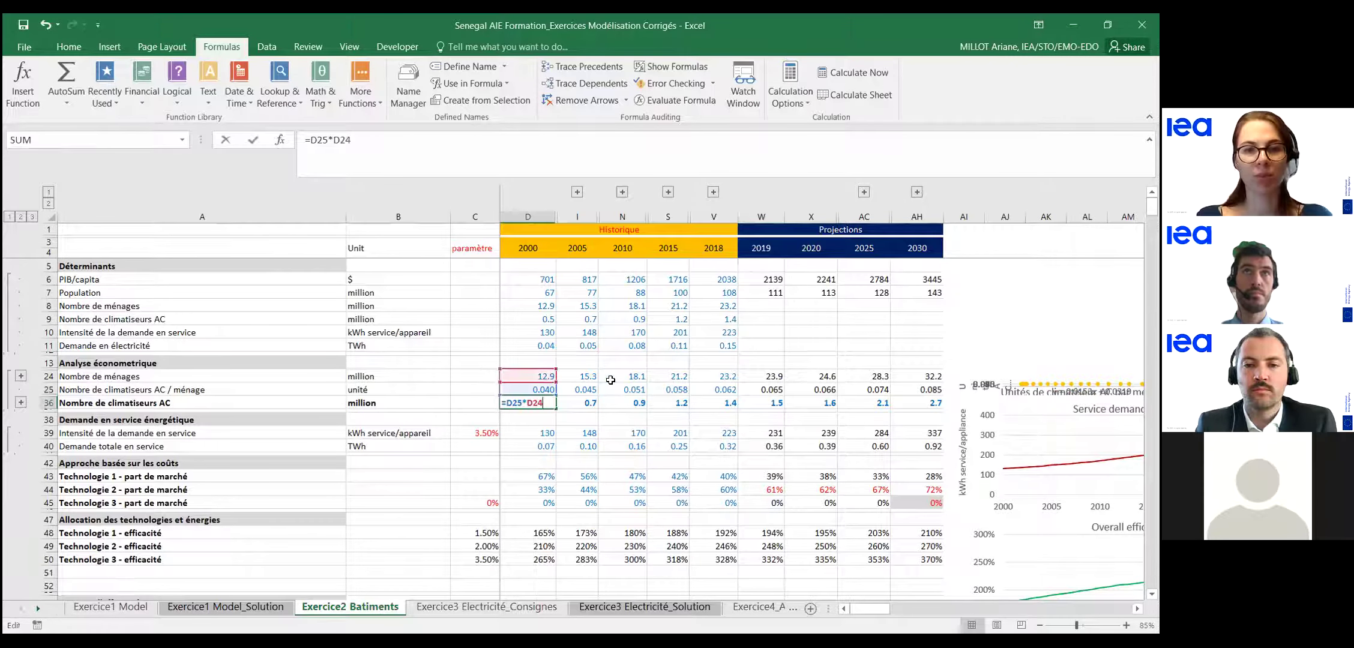
{"action": "key", "text": "Escape"}
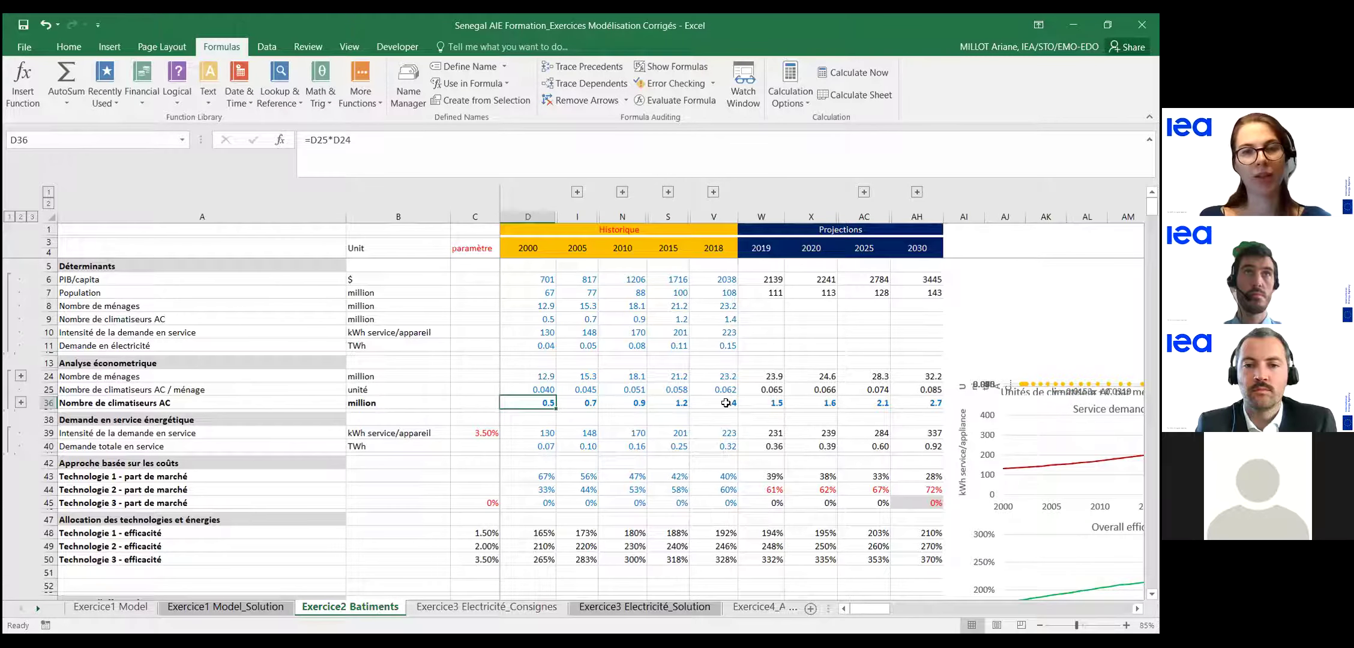
{"action": "left_click", "coordinate": [768, 401]}
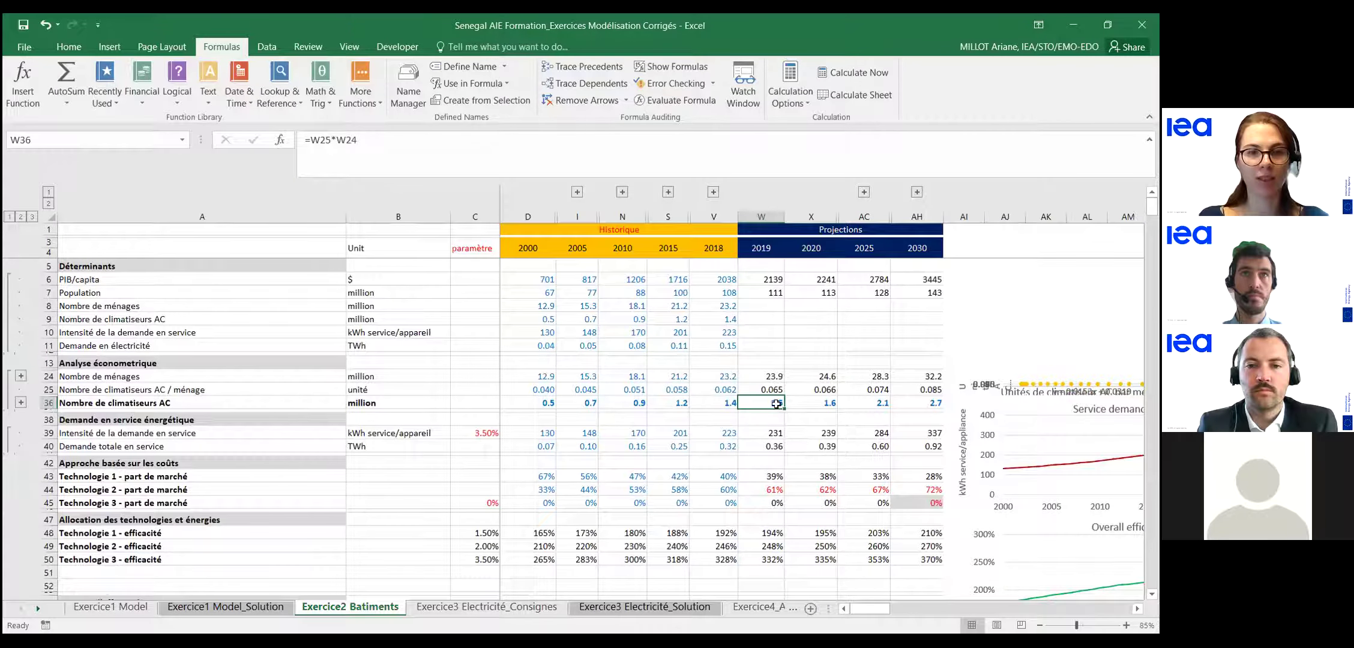
Examine the historical Intensité de la demande en service, its 2019 projection formula and its growth parameter in C39.
{"action": "left_click_drag", "start_coordinate": [546, 433], "coordinate": [721, 433]}
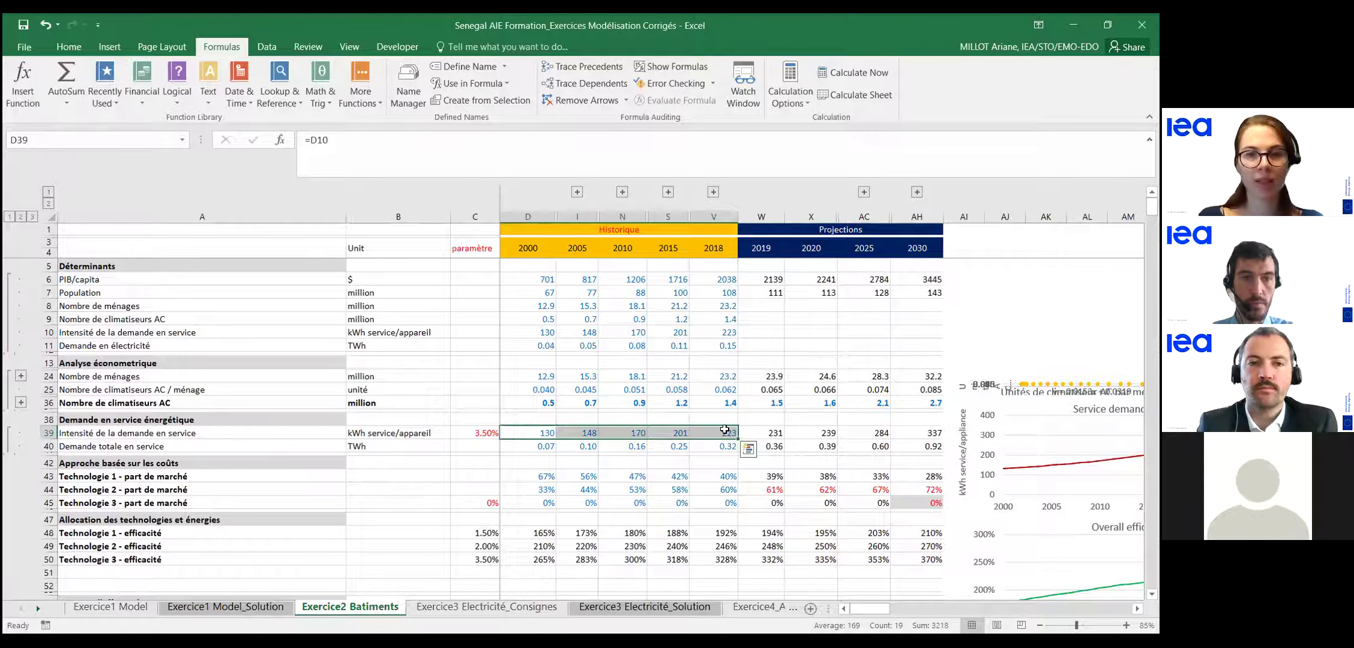
{"action": "left_click", "coordinate": [750, 433]}
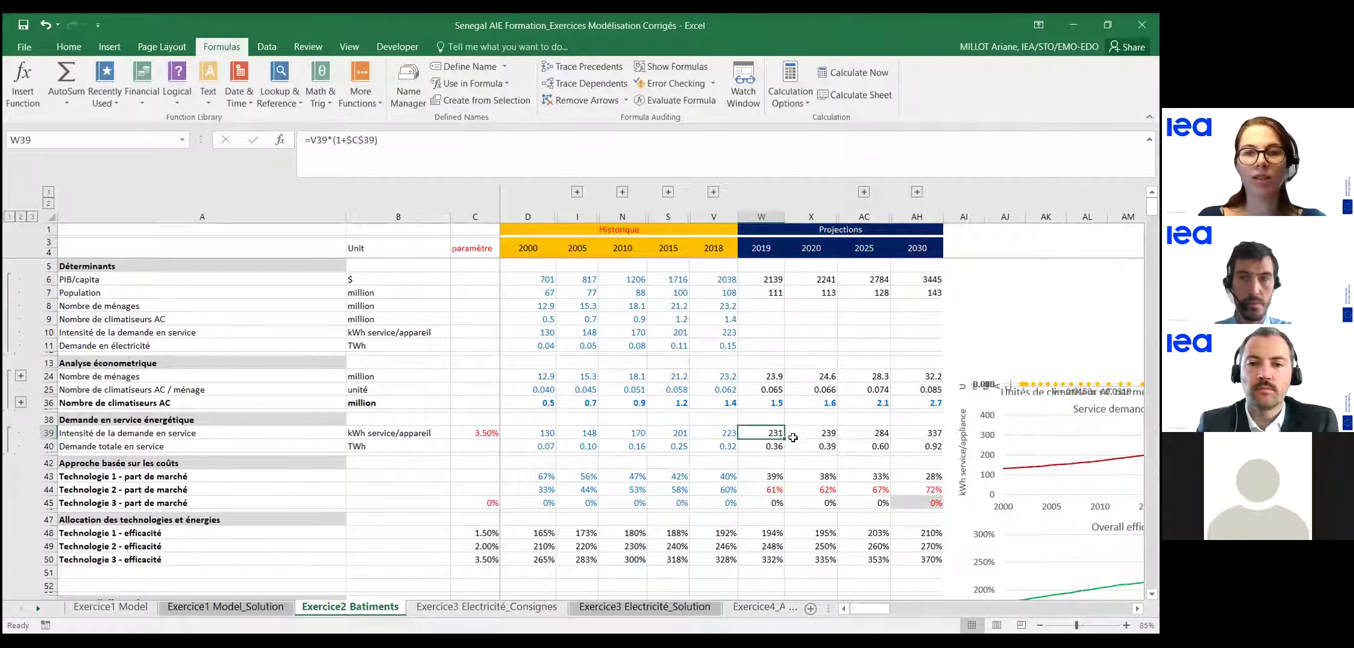
{"action": "left_click", "coordinate": [481, 432]}
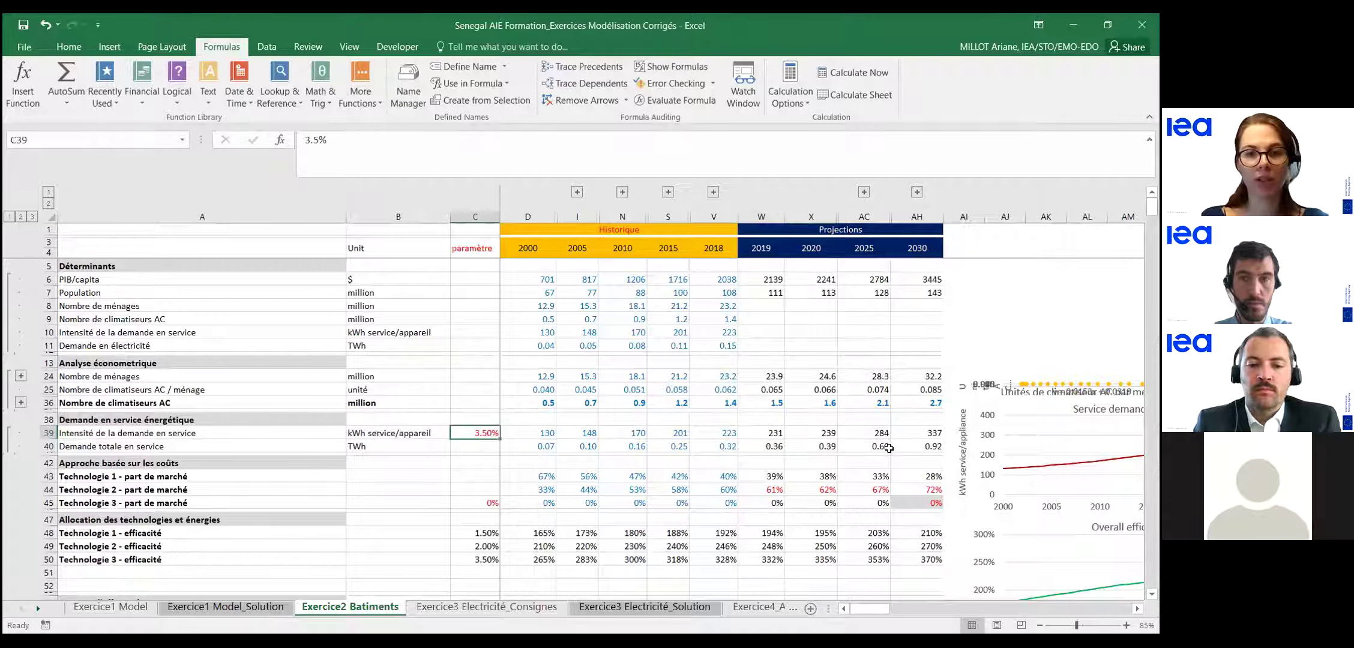
{"action": "left_click", "coordinate": [777, 432]}
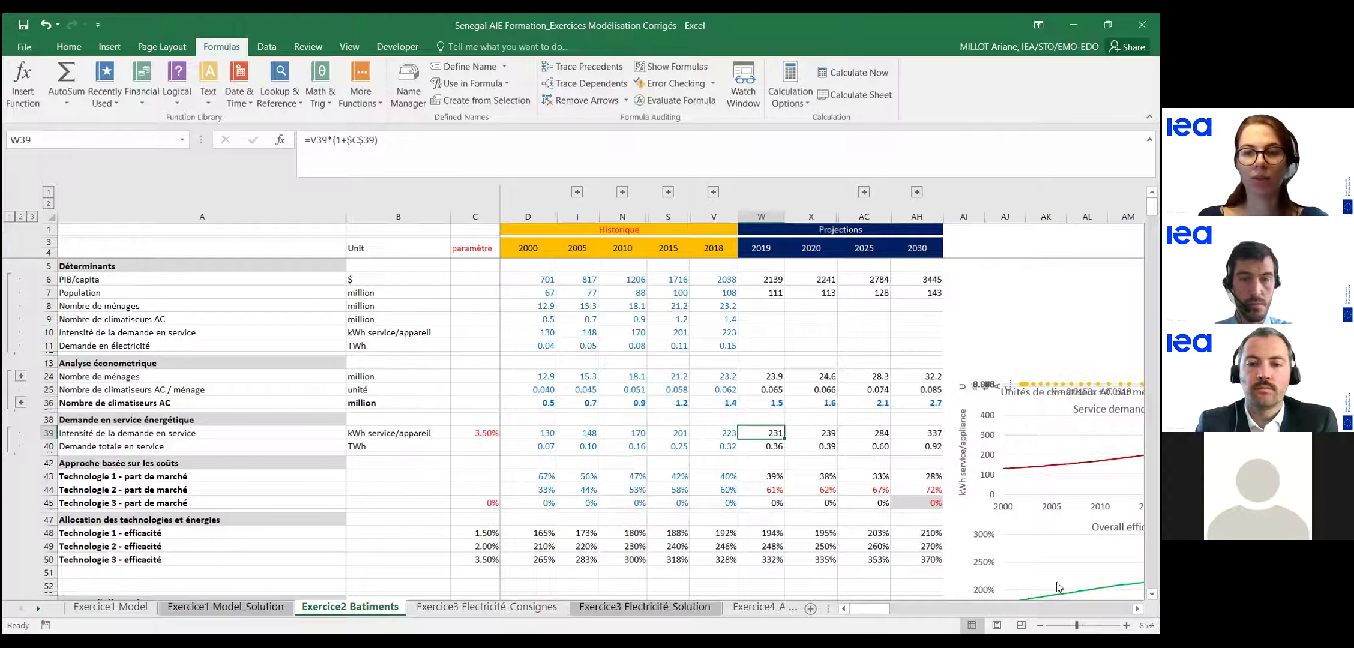
Try a 2% growth parameter for Intensité de la demande en service with the Service demand intensity chart in view.
{"action": "left_click", "coordinate": [1137, 608]}
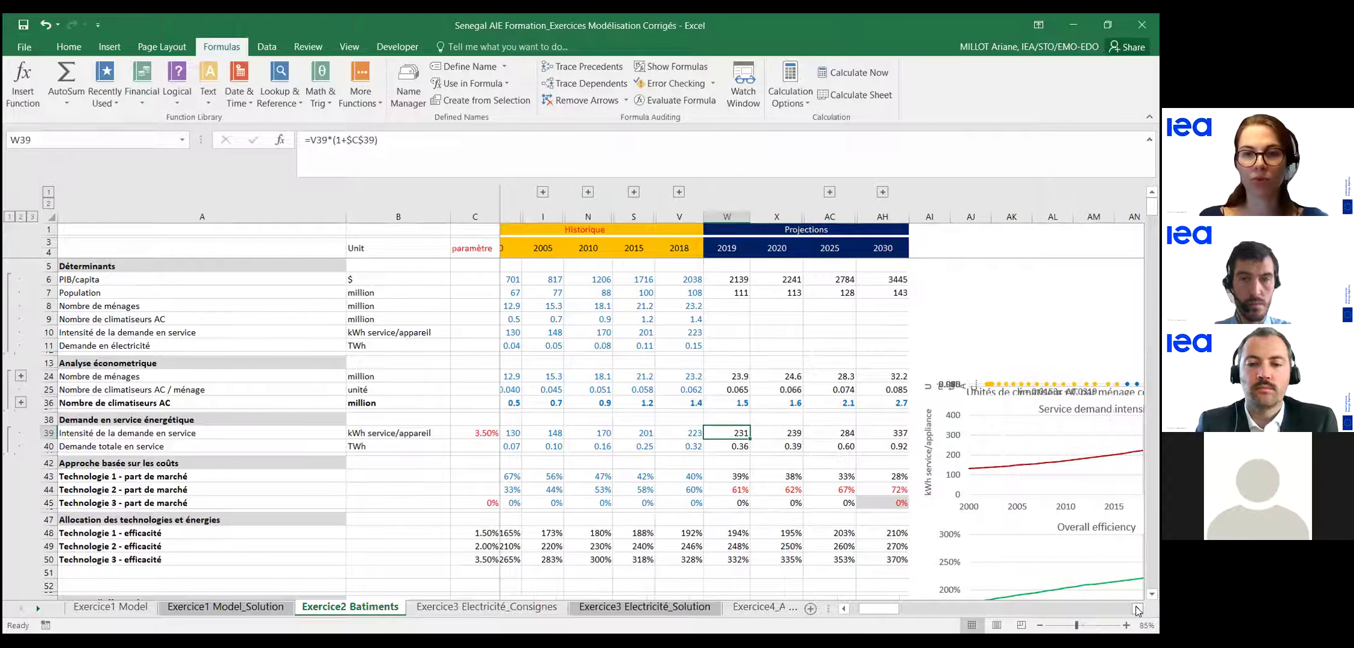
{"action": "left_click", "coordinate": [1137, 609]}
{"action": "left_click", "coordinate": [1137, 608]}
{"action": "left_click", "coordinate": [1137, 609]}
{"action": "left_click", "coordinate": [1137, 609]}
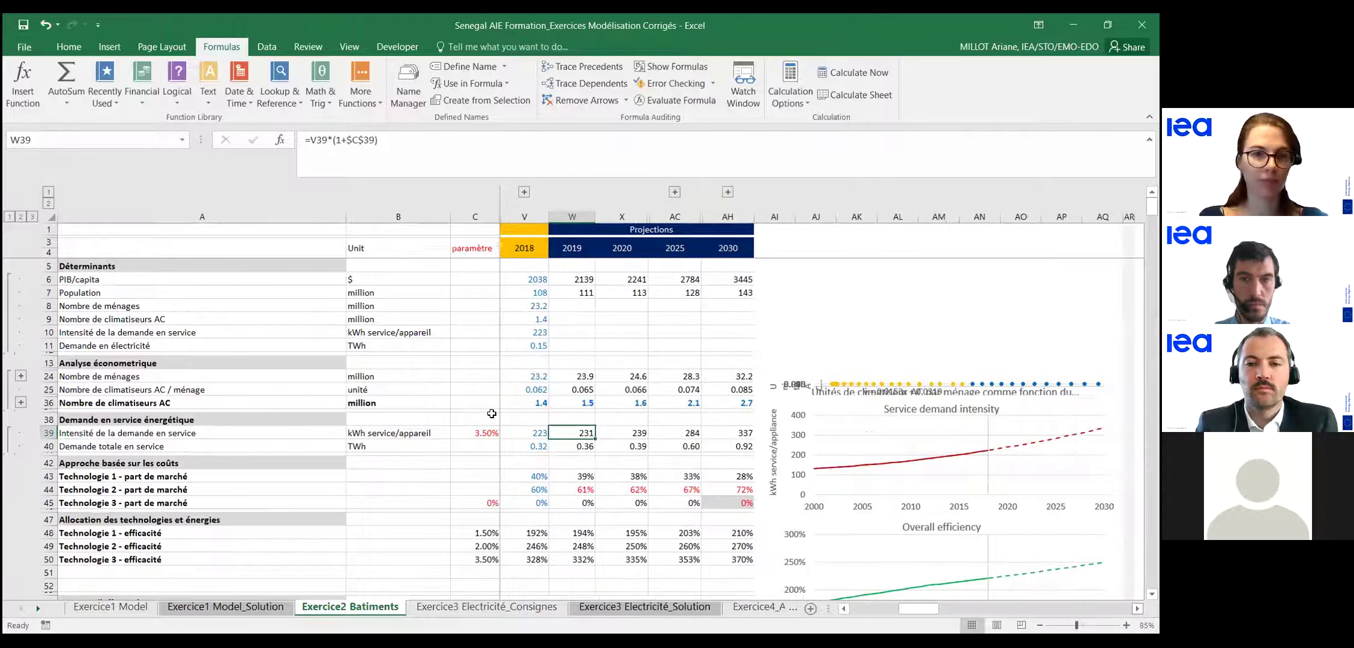
{"action": "left_click", "coordinate": [1137, 609]}
{"action": "left_click", "coordinate": [483, 432]}
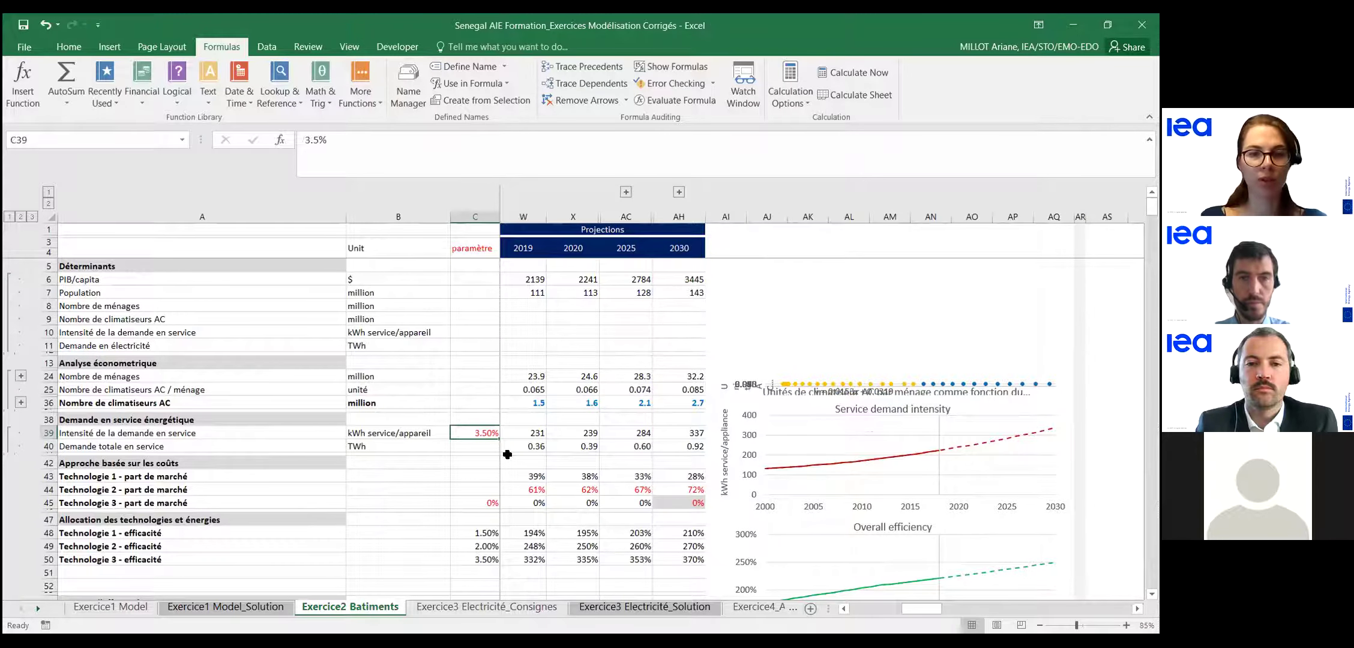
{"action": "type", "text": "2"}
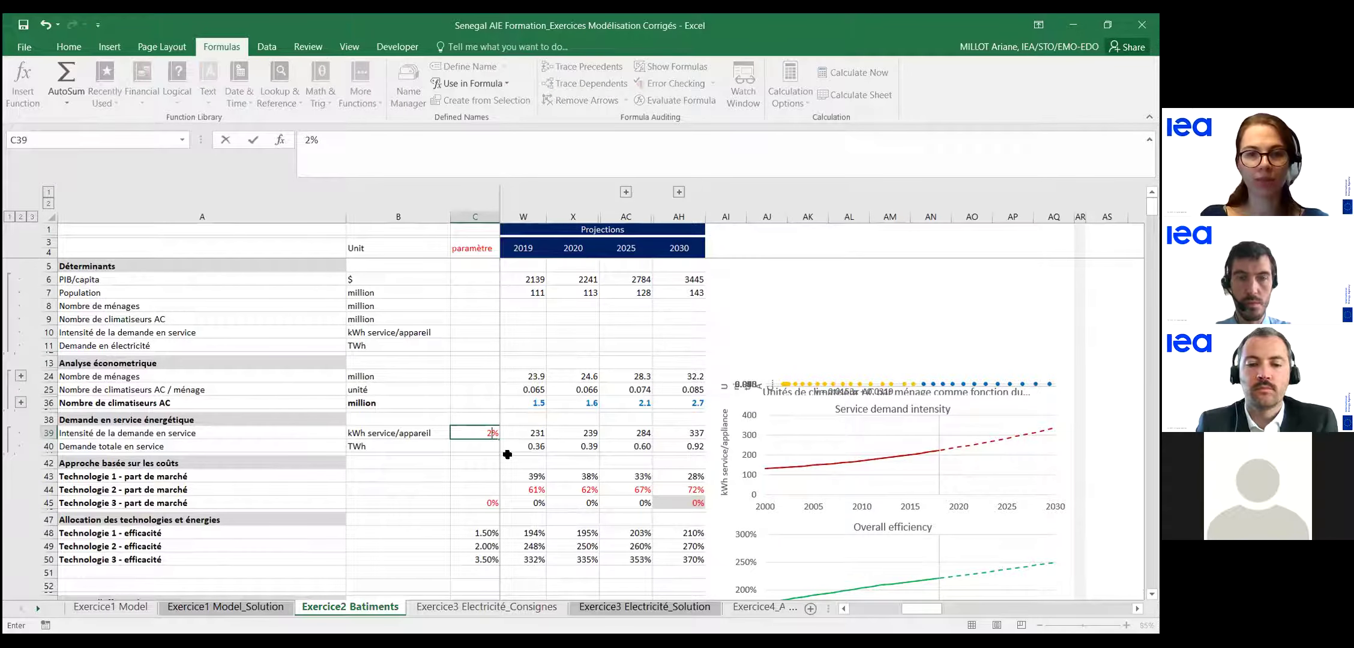
{"action": "key", "text": "Return"}
{"action": "key", "text": "Up"}
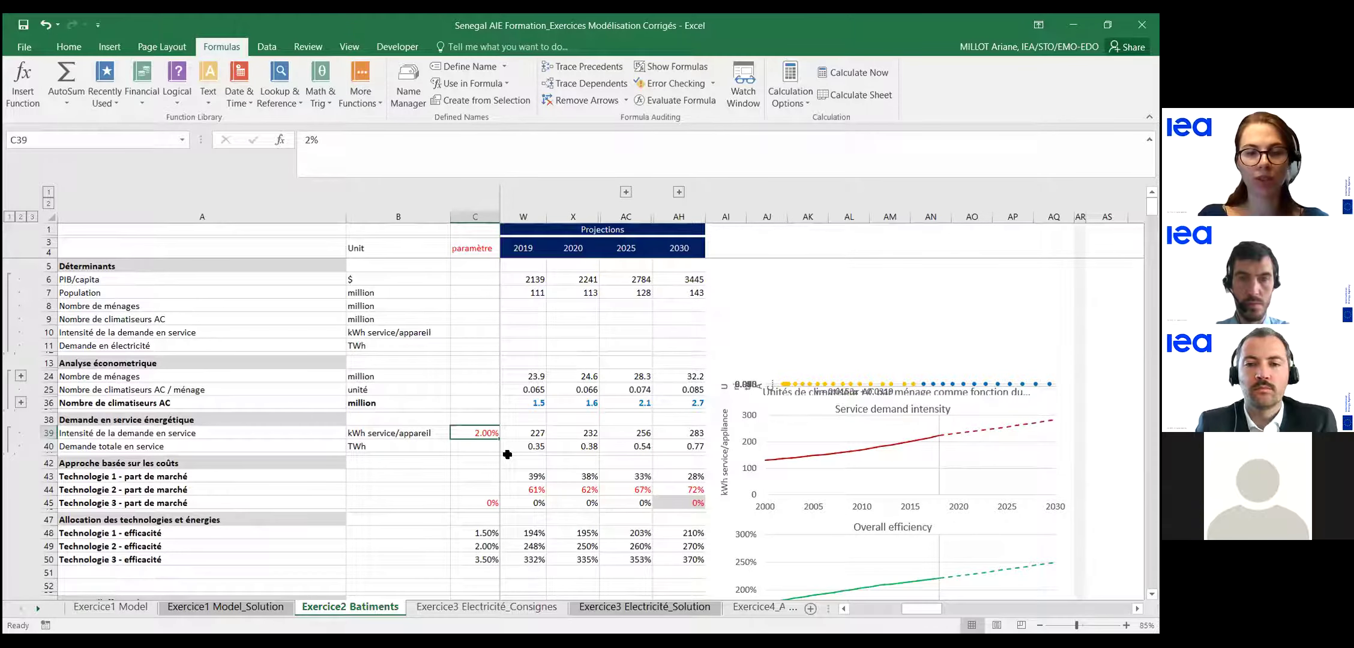
Set the growth parameter of Intensité de la demande en service back to 3.5%.
{"action": "type", "text": "3.5"}
{"action": "key", "text": "Return"}
{"action": "key", "text": "Up"}
{"action": "key", "text": "Up"}
Inspect the Demande totale en service formulas for 2000 and for the 2019 projection.
{"action": "key", "text": "Right"}
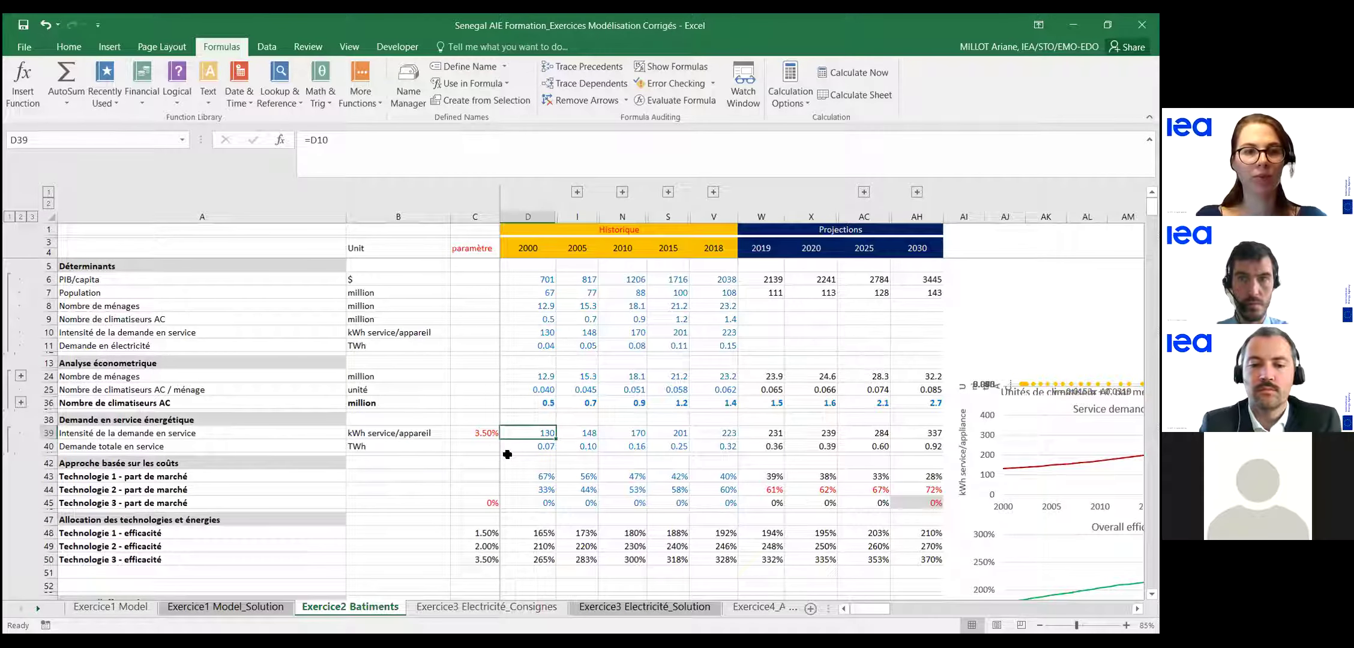
{"action": "key", "text": "Down"}
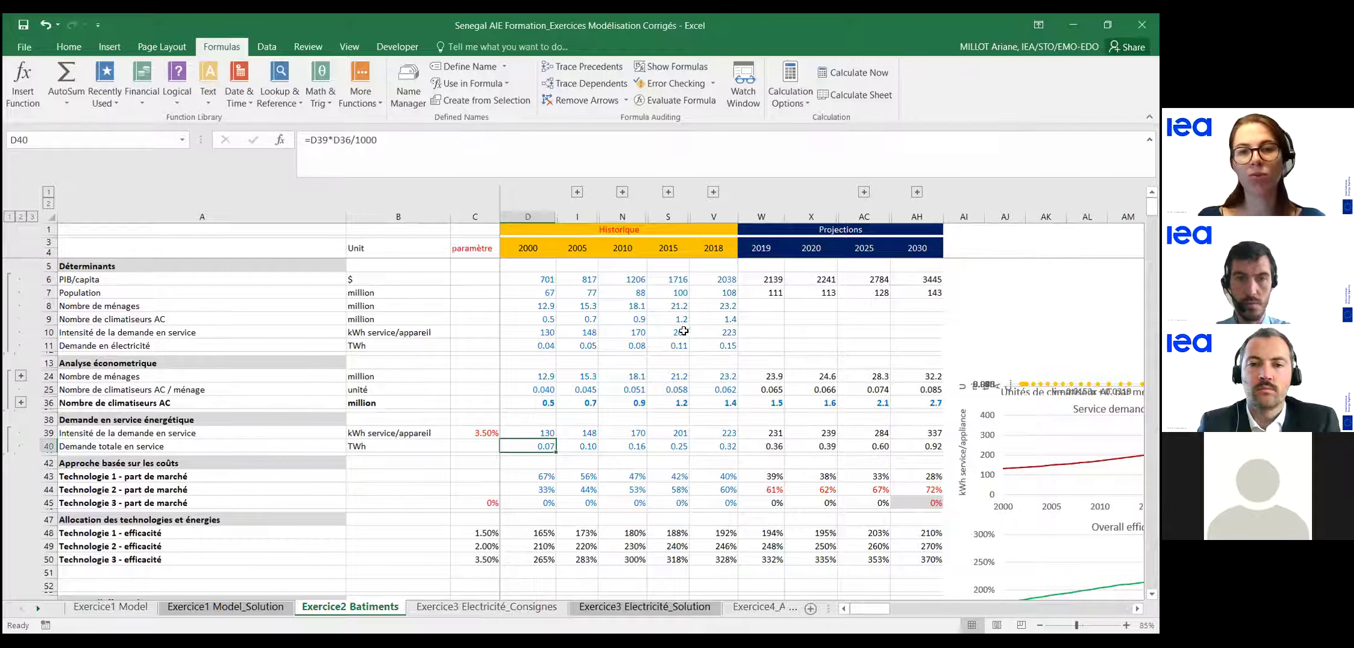
{"action": "left_click", "coordinate": [766, 446]}
{"action": "double_click", "coordinate": [749, 449]}
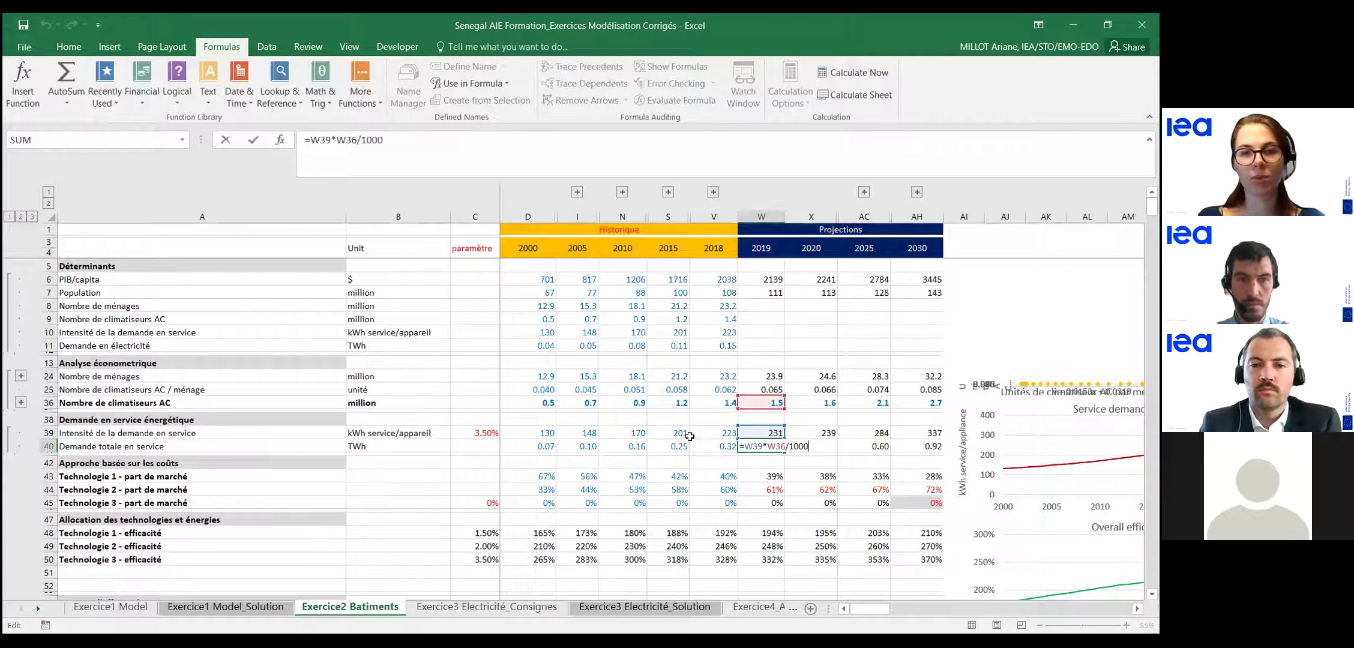
{"action": "key", "text": "Escape"}
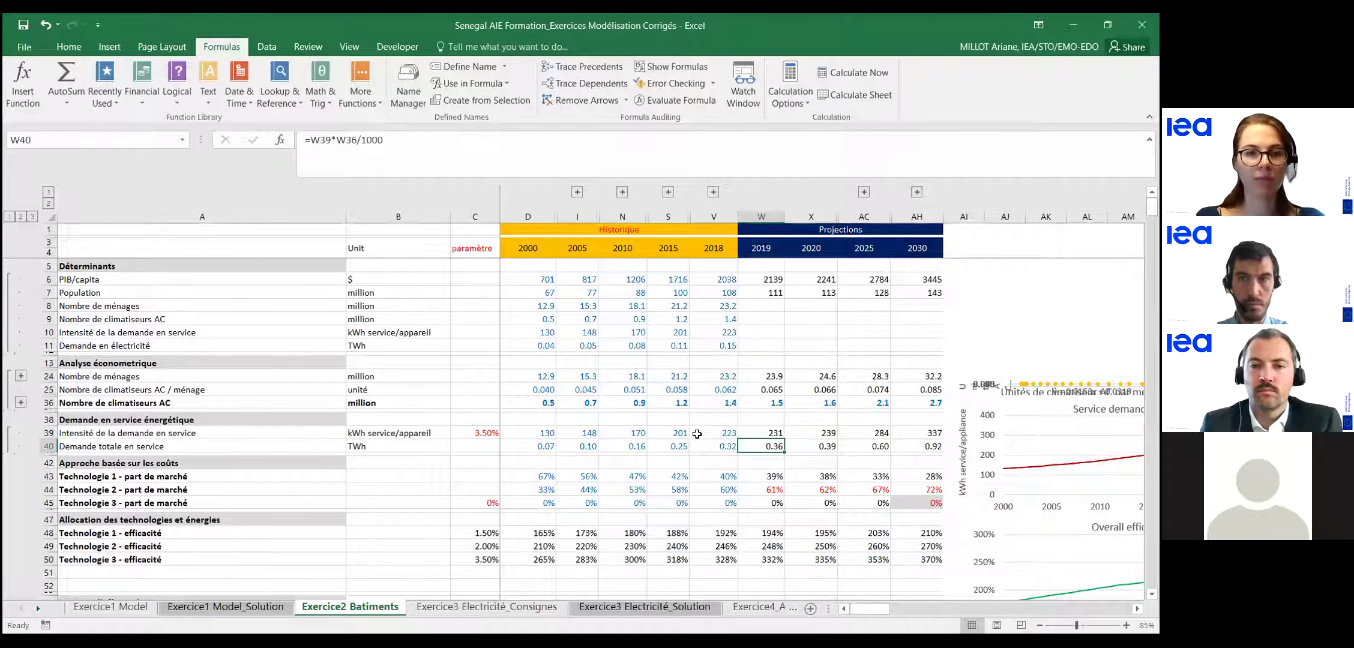
Examine the market shares of the three technologies, including the Technologie 1 formula for 2000 and the Technologie 3 formula for 2030.
{"action": "scroll", "coordinate": [725, 445], "scroll_direction": "down", "scroll_amount": 1}
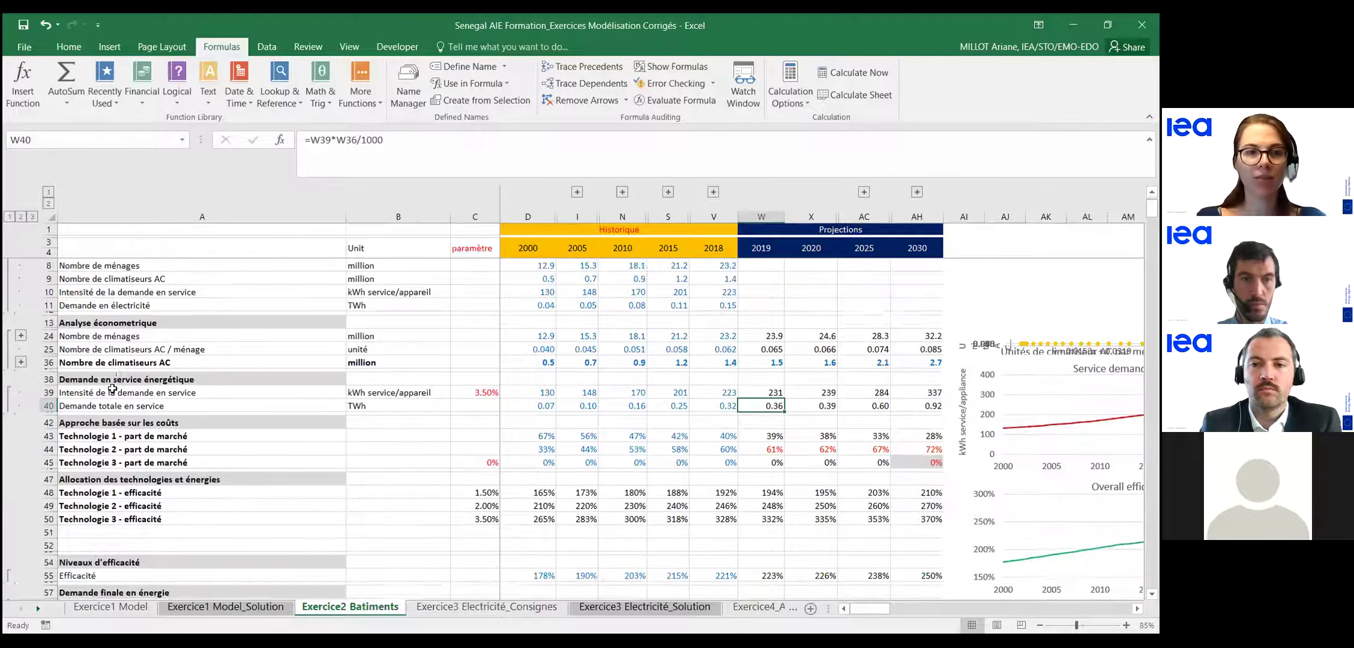
{"action": "scroll", "coordinate": [120, 390], "scroll_direction": "down", "scroll_amount": 1}
{"action": "left_click_drag", "start_coordinate": [129, 392], "coordinate": [209, 420]}
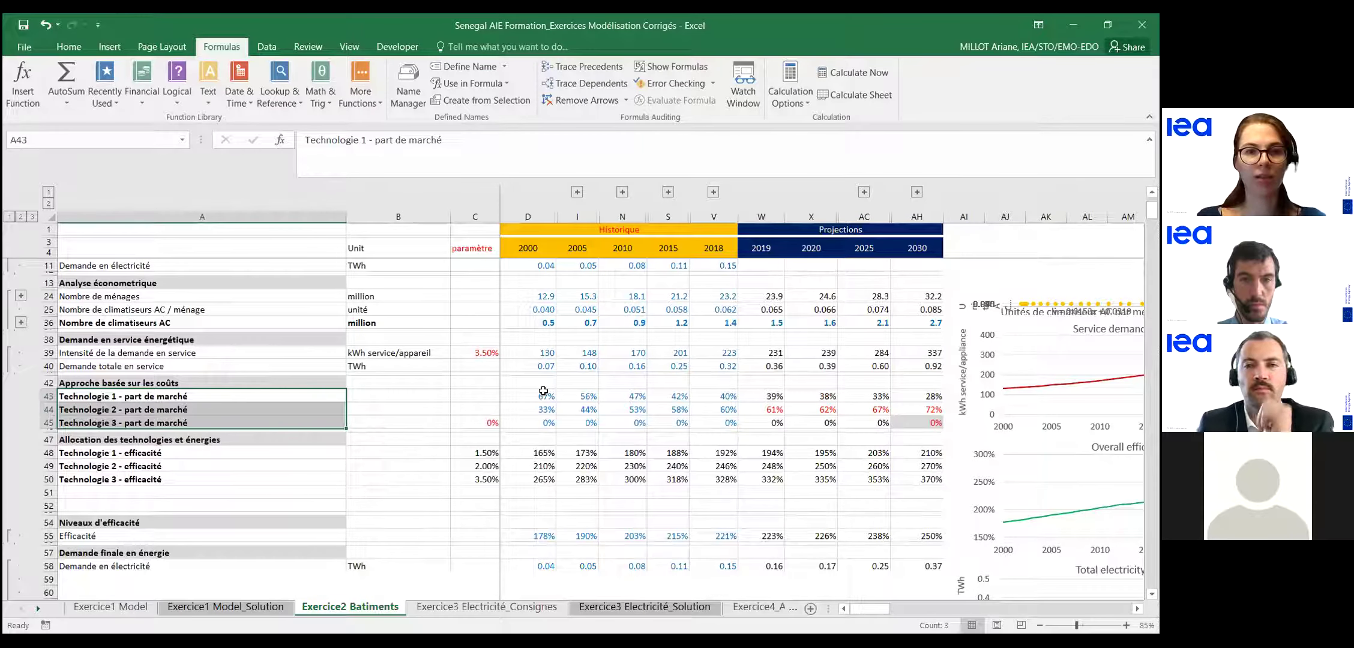
{"action": "left_click", "coordinate": [543, 391]}
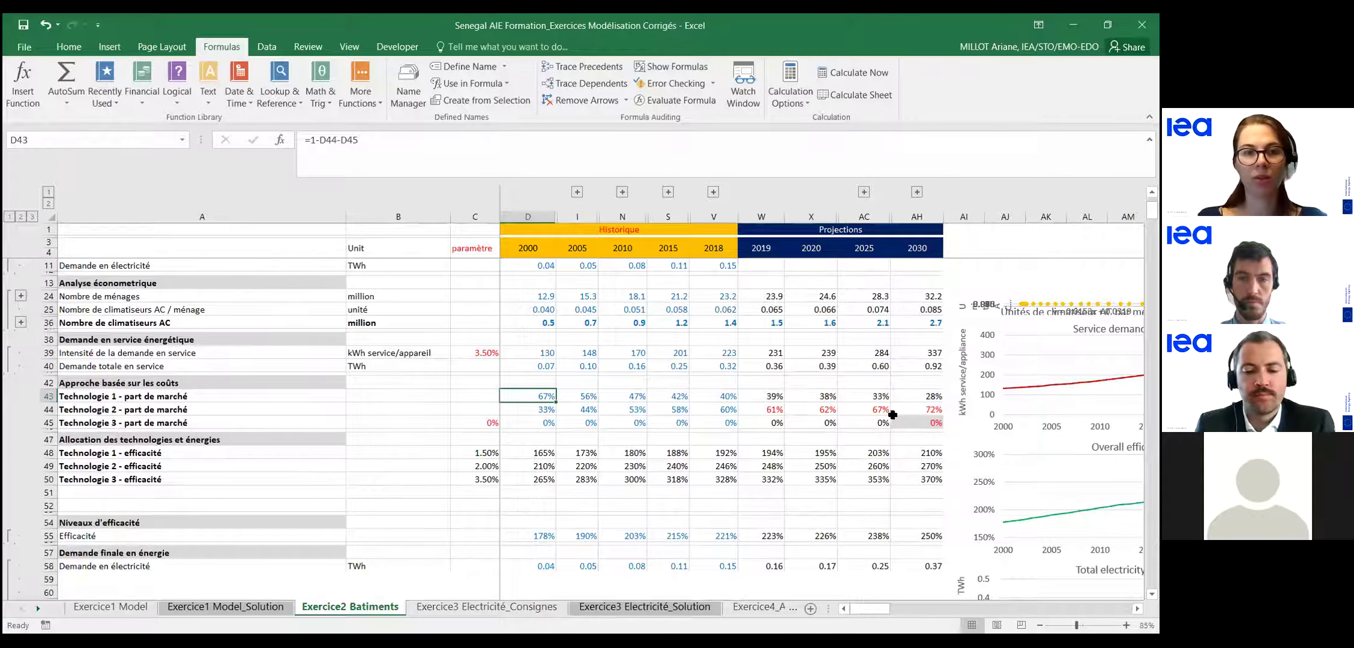
{"action": "left_click", "coordinate": [933, 425]}
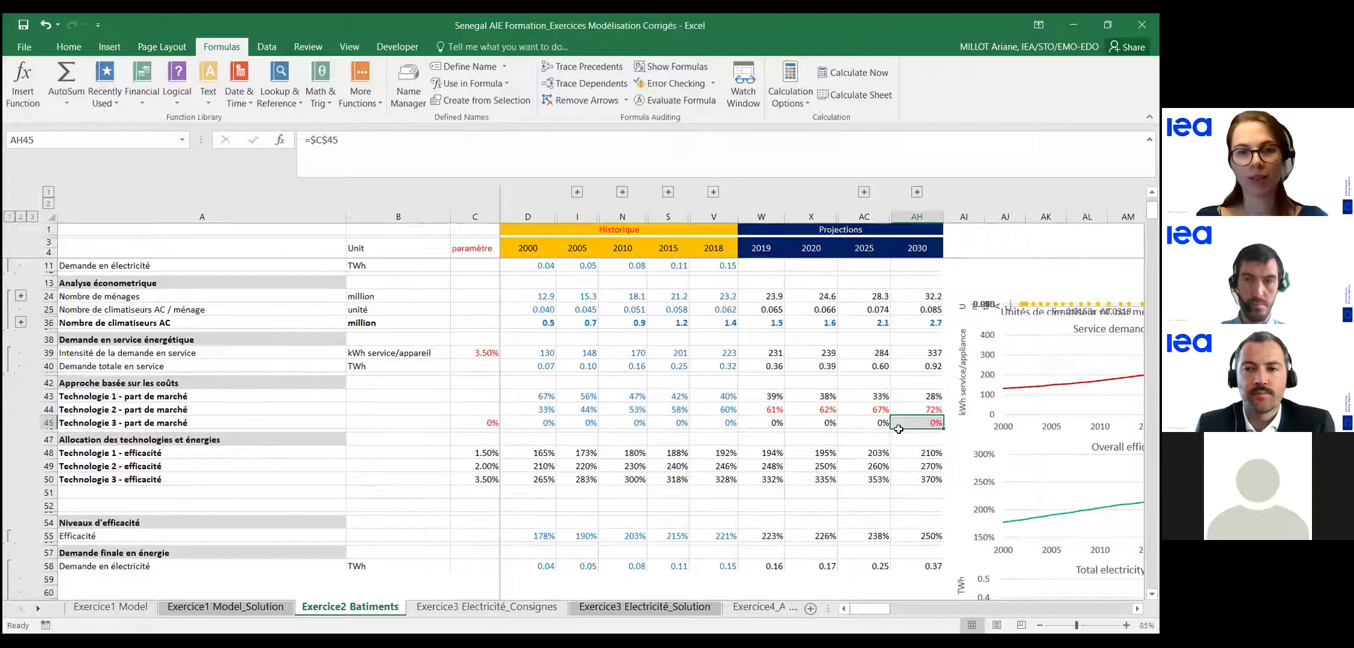
Try 30% and 20% as the Technologie 3 market share parameter in C45.
{"action": "left_click", "coordinate": [488, 420]}
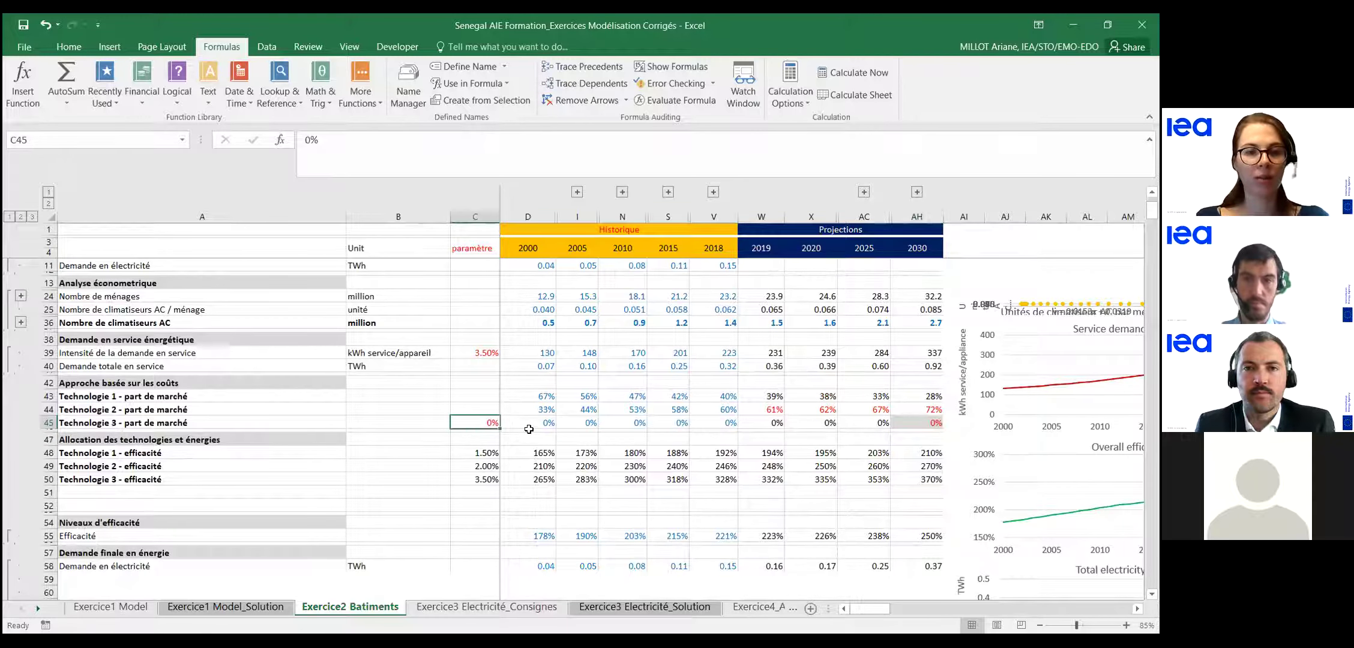
{"action": "type", "text": "30"}
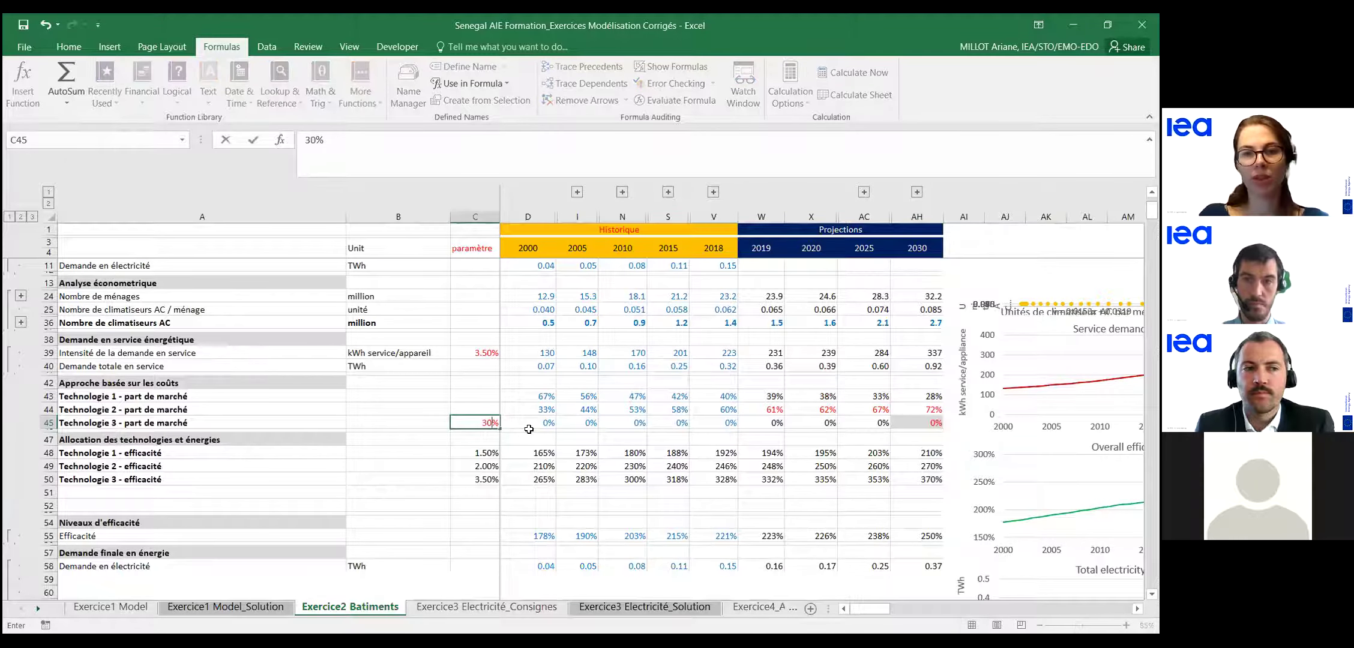
{"action": "key", "text": "Return"}
{"action": "key", "text": "Up"}
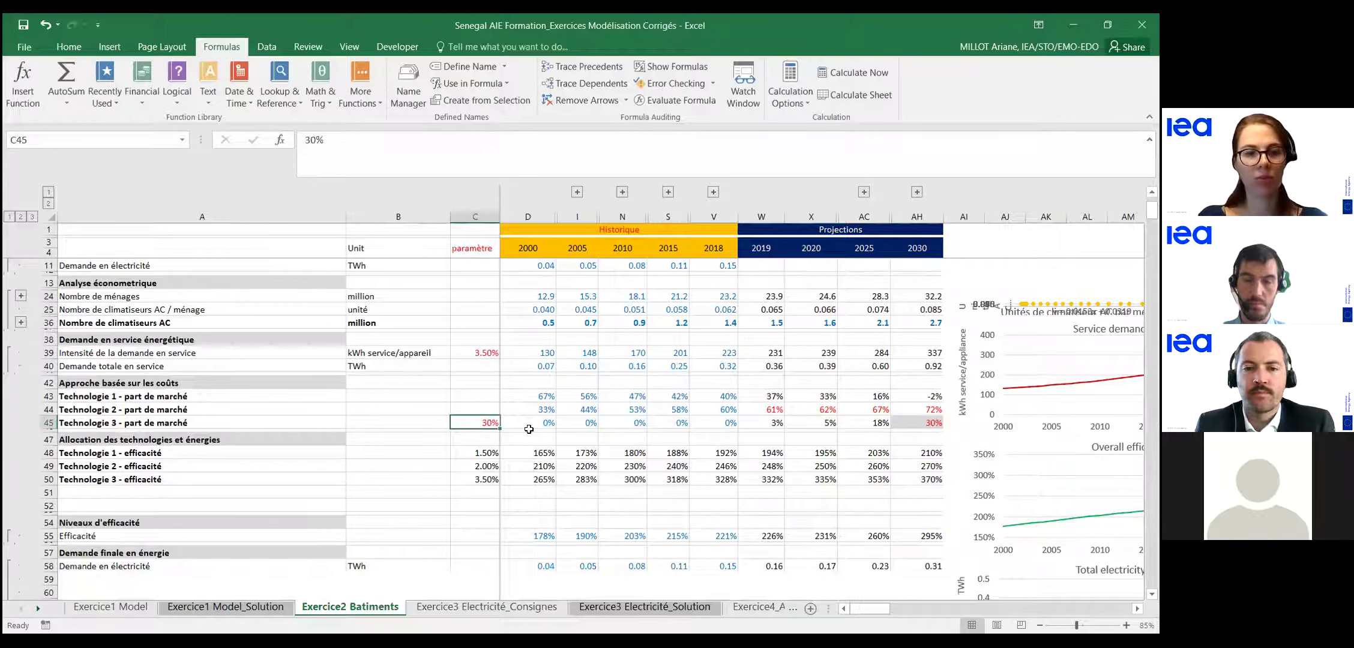
{"action": "type", "text": "20"}
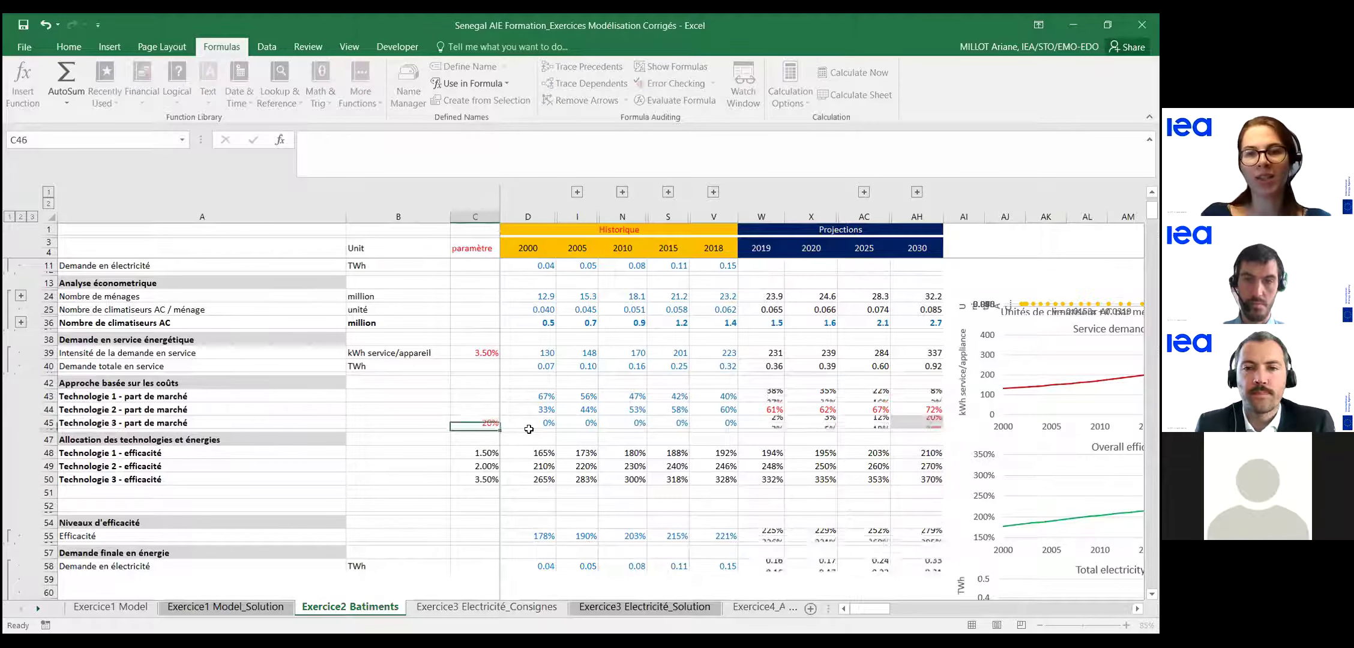
{"action": "key", "text": "Return"}
{"action": "key", "text": "Up"}
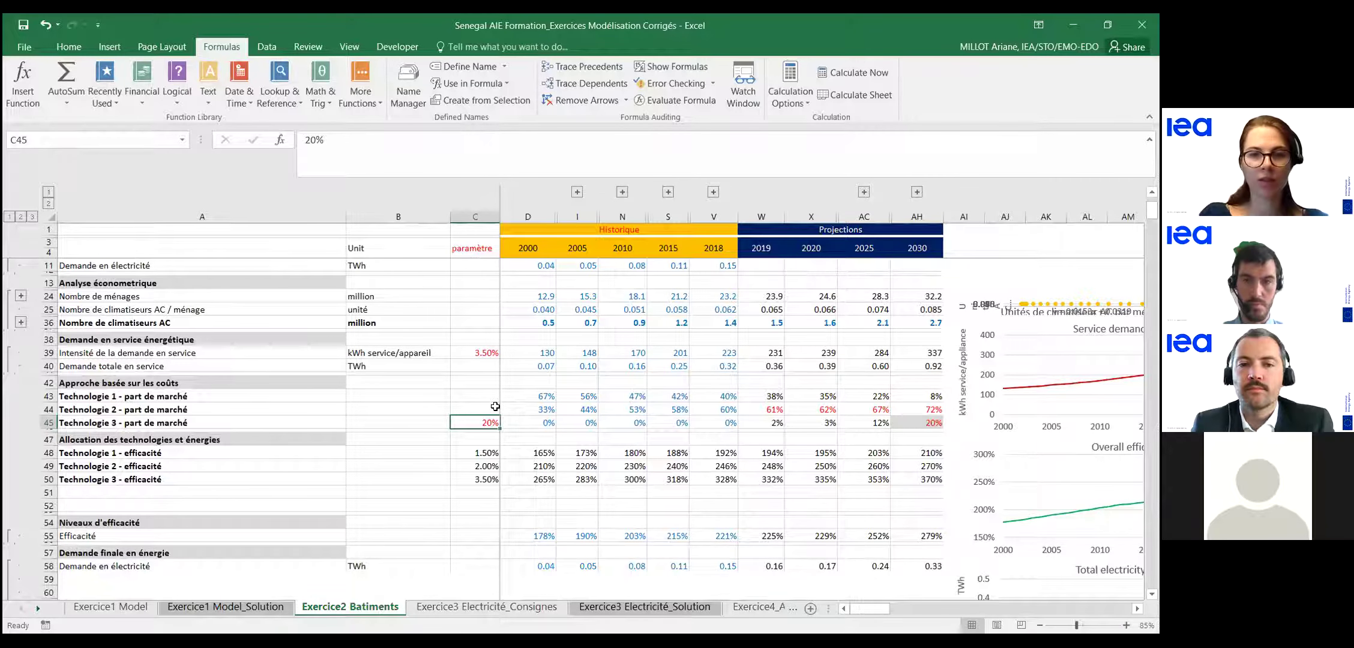
Set the Technologie 3 market share parameter in C45 to 10%.
{"action": "type", "text": "10%"}
{"action": "key", "text": "Return"}
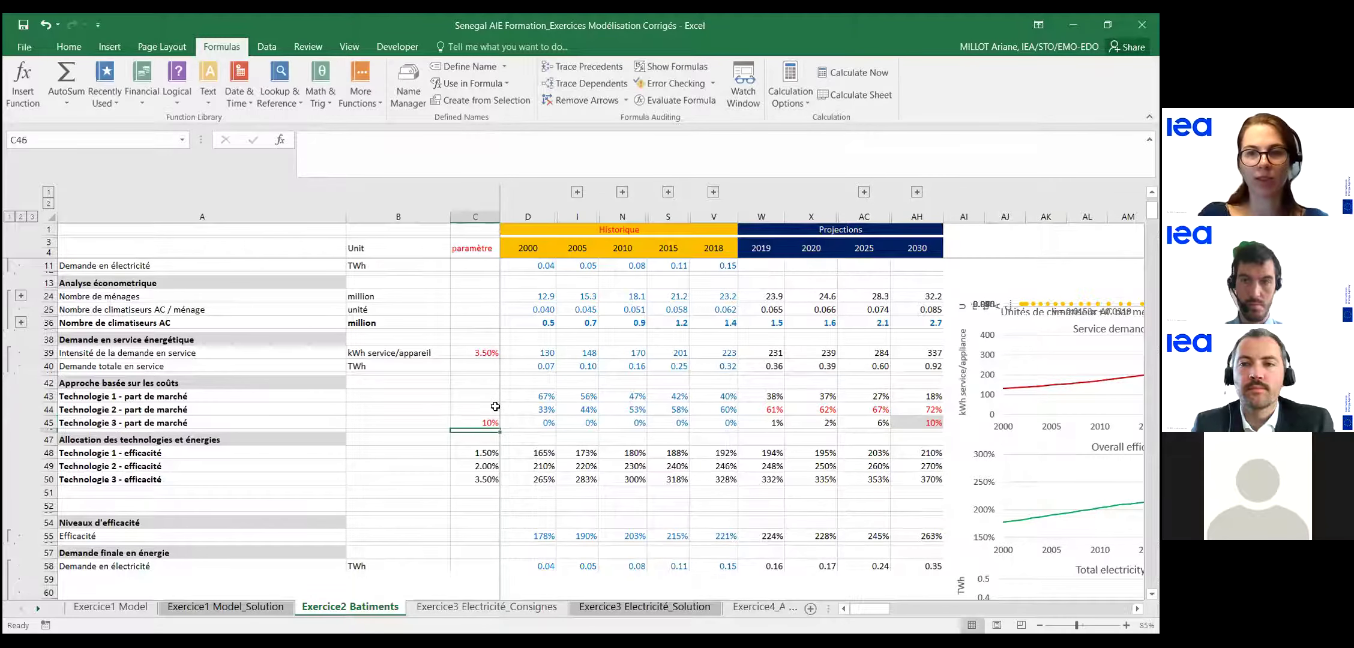
{"action": "key", "text": "Up"}
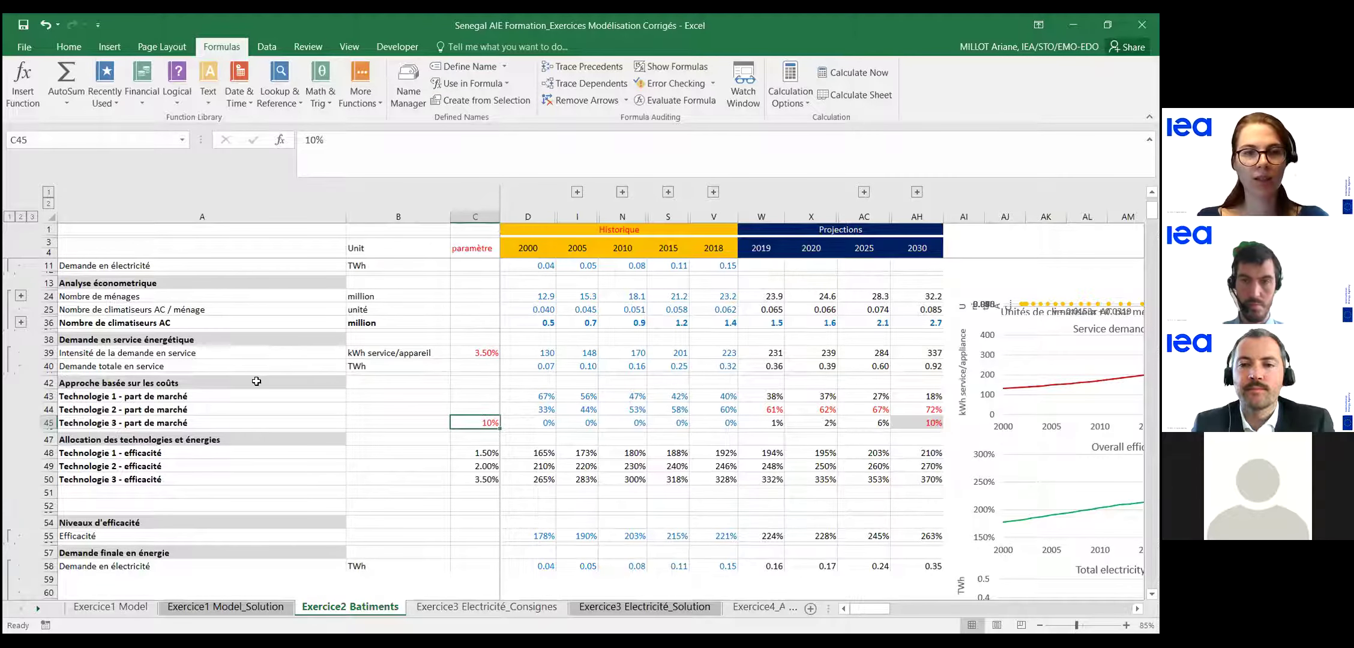
Examine the historical efficiencies of the three technologies, plus the 2019 projection formula and parameter of Technologie 1 - efficacité.
{"action": "left_click_drag", "start_coordinate": [200, 392], "coordinate": [209, 423]}
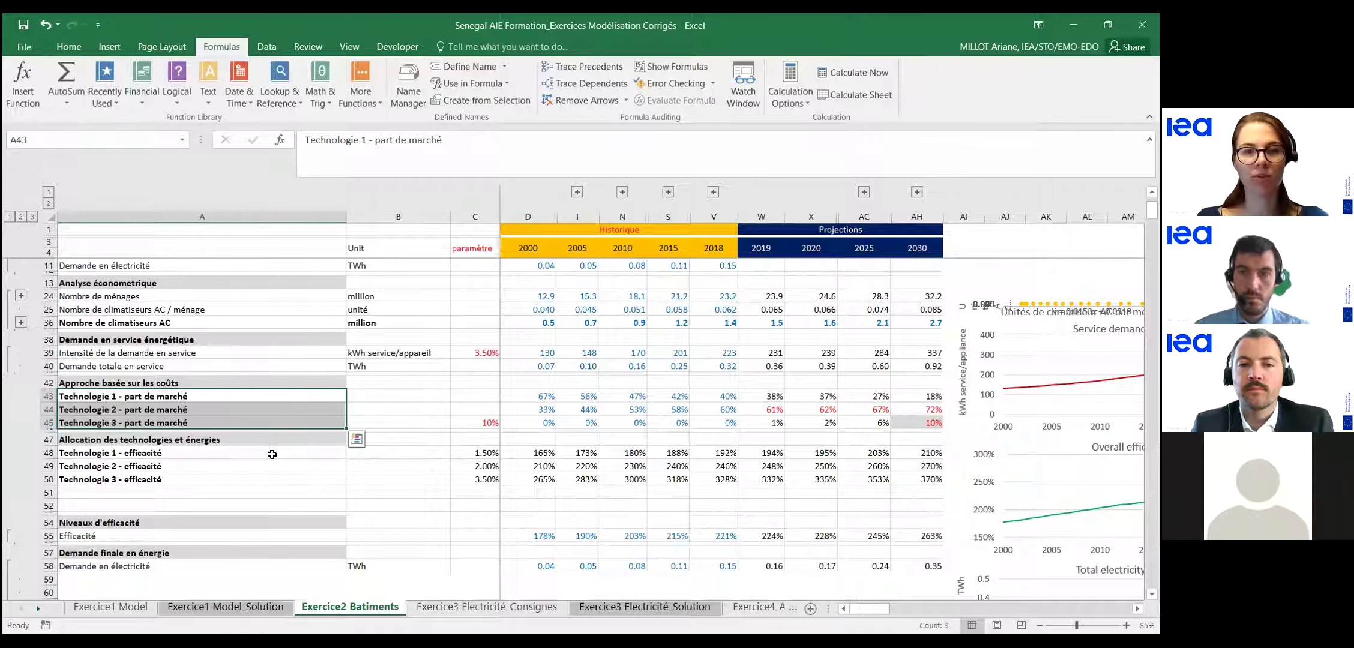
{"action": "left_click", "coordinate": [545, 452]}
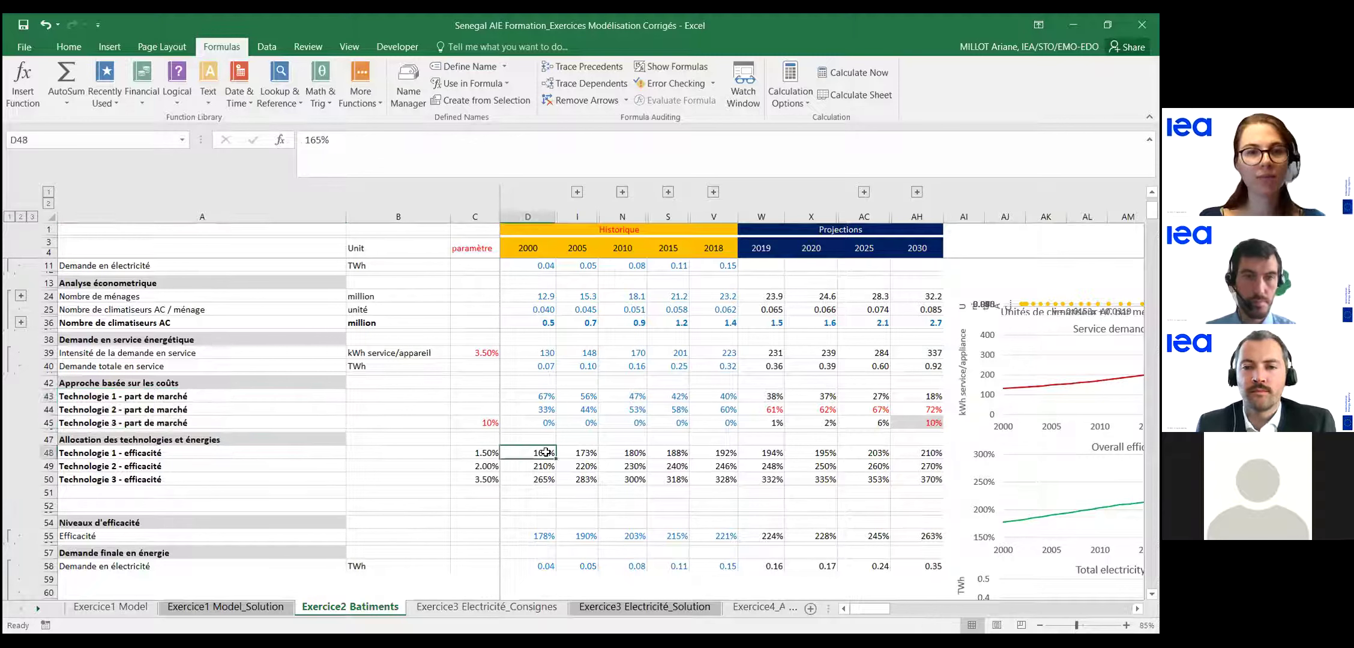
{"action": "left_click", "coordinate": [727, 478], "text": "shift"}
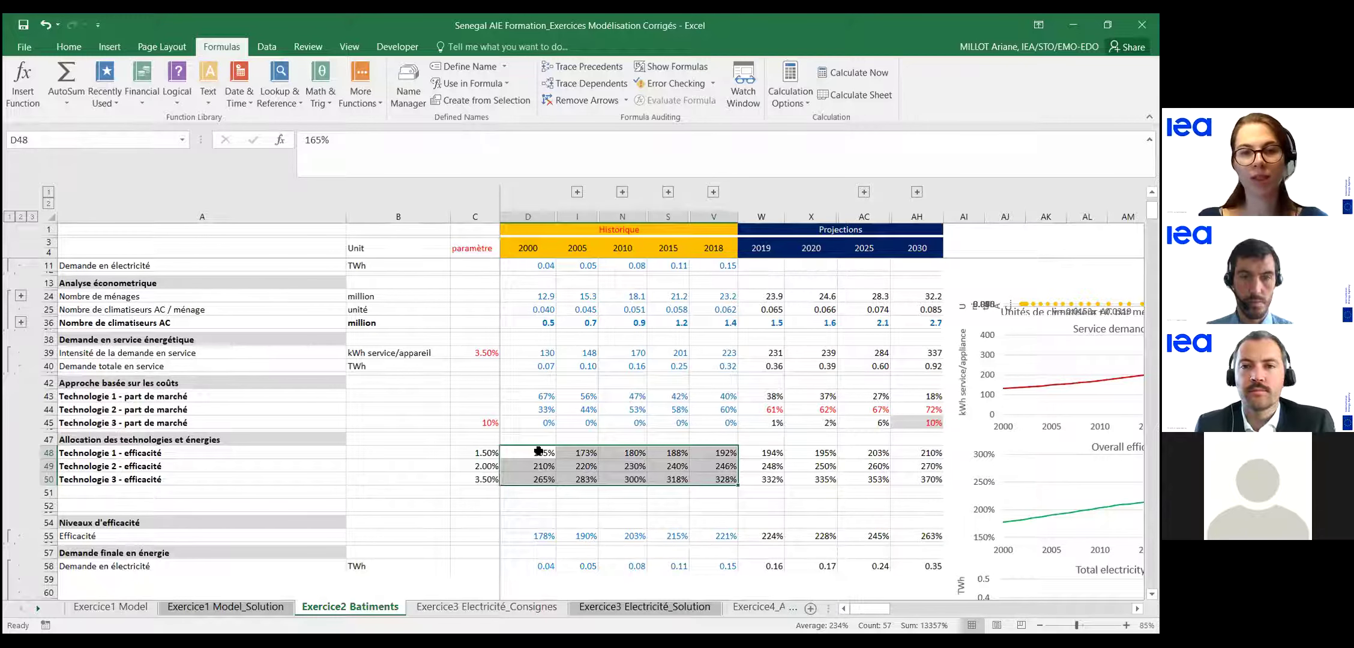
{"action": "left_click", "coordinate": [768, 449]}
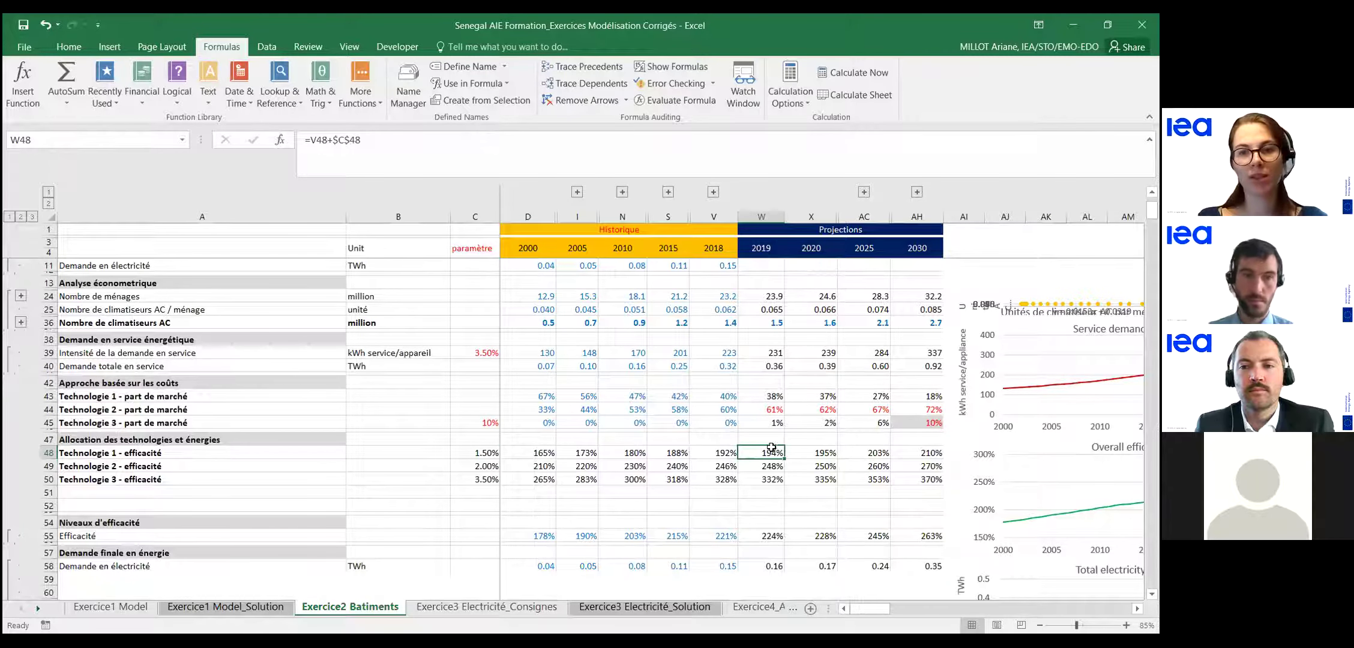
{"action": "left_click", "coordinate": [486, 454]}
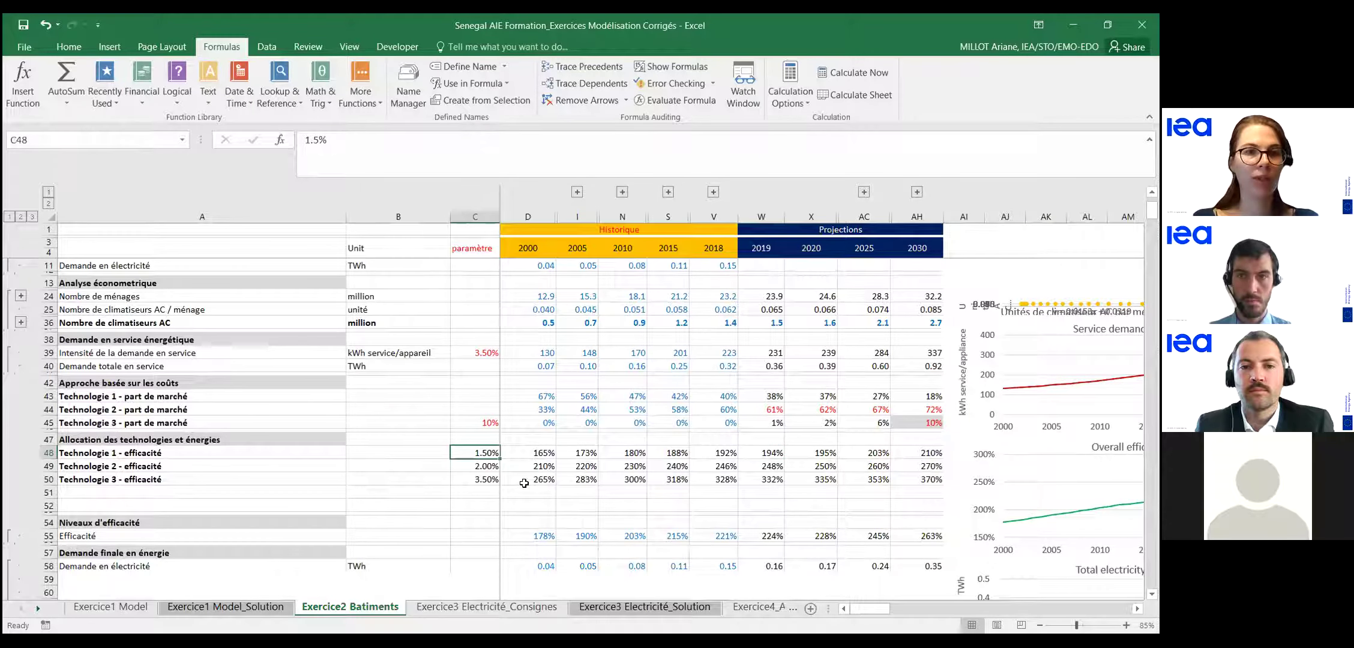
Examine the efficiency projection formulas of Technologie 1 for 2019 and Technologie 2 for 2020, along with their parameters in C48 and C49.
{"action": "left_click", "coordinate": [773, 451]}
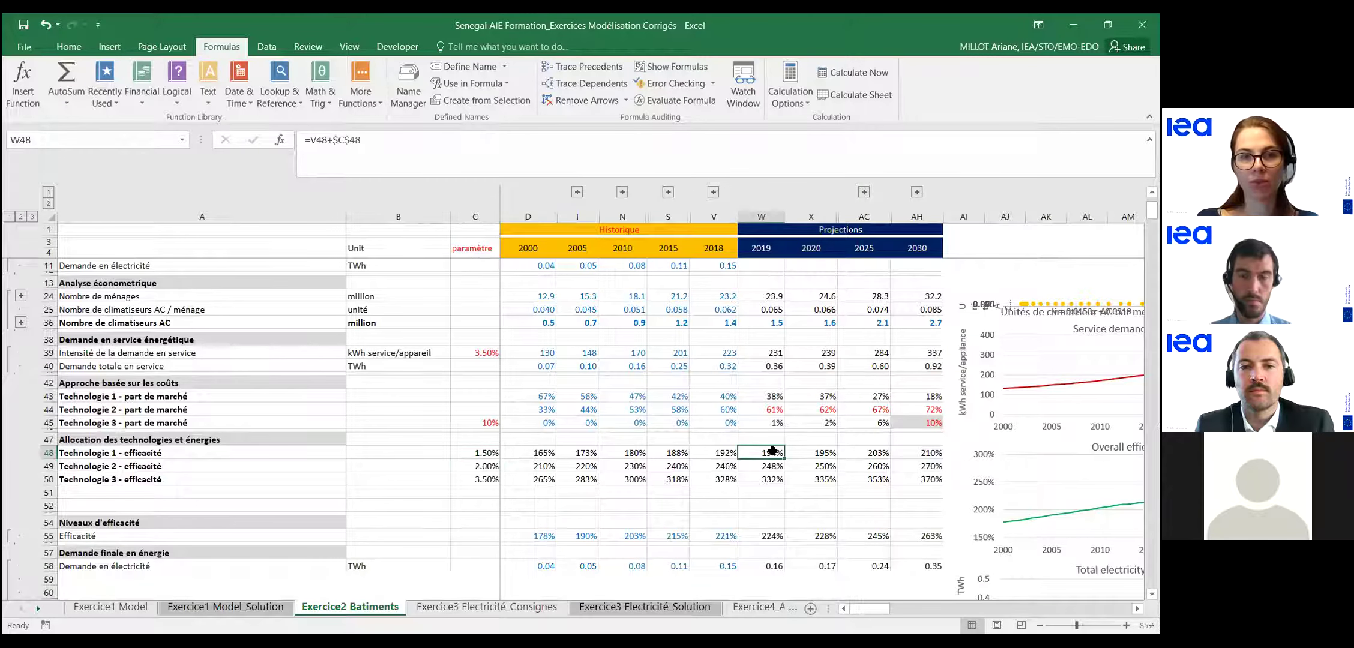
{"action": "left_click_drag", "start_coordinate": [483, 452], "coordinate": [483, 475]}
{"action": "left_click", "coordinate": [477, 453]}
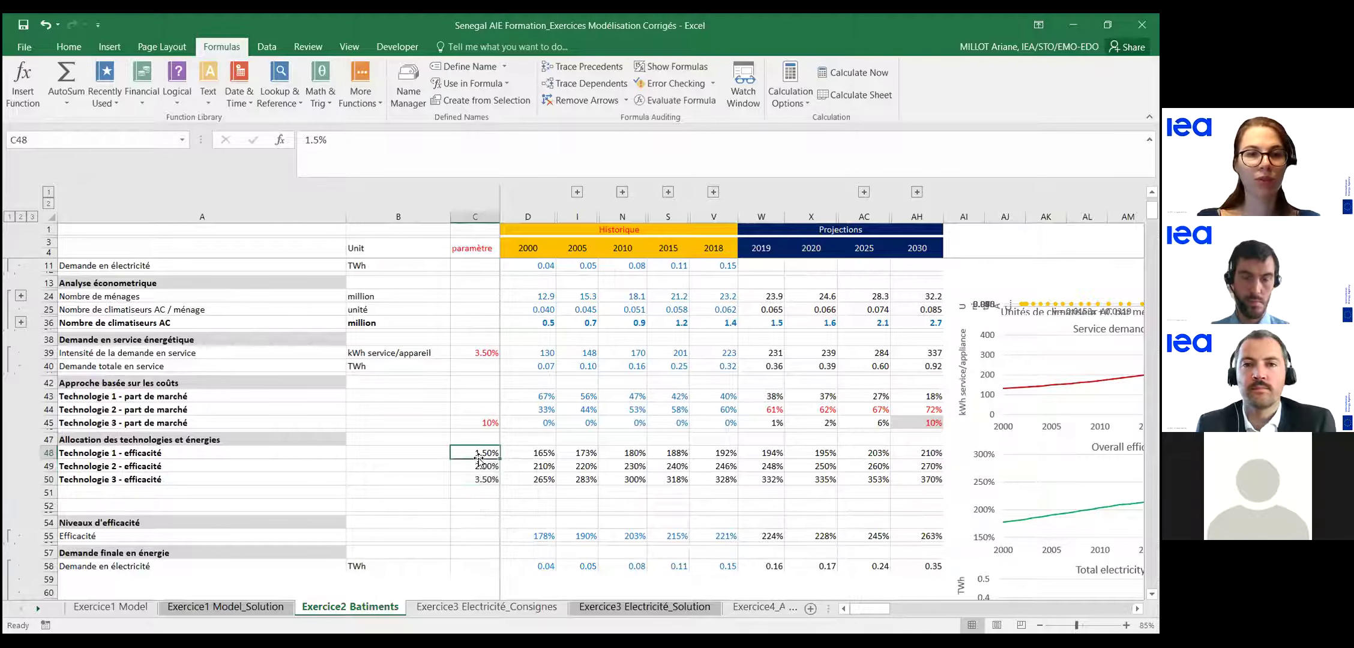
{"action": "left_click", "coordinate": [478, 464]}
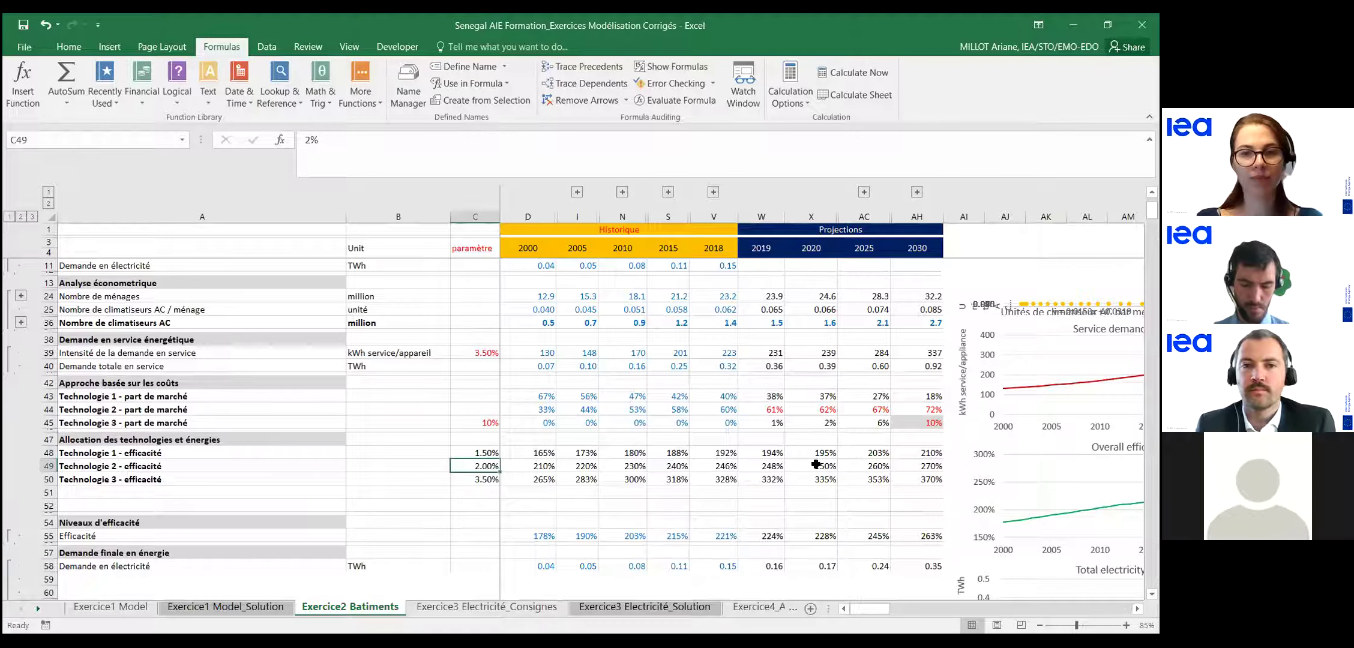
{"action": "left_click", "coordinate": [787, 464]}
{"action": "scroll", "coordinate": [786, 462], "scroll_direction": "down", "scroll_amount": 1}
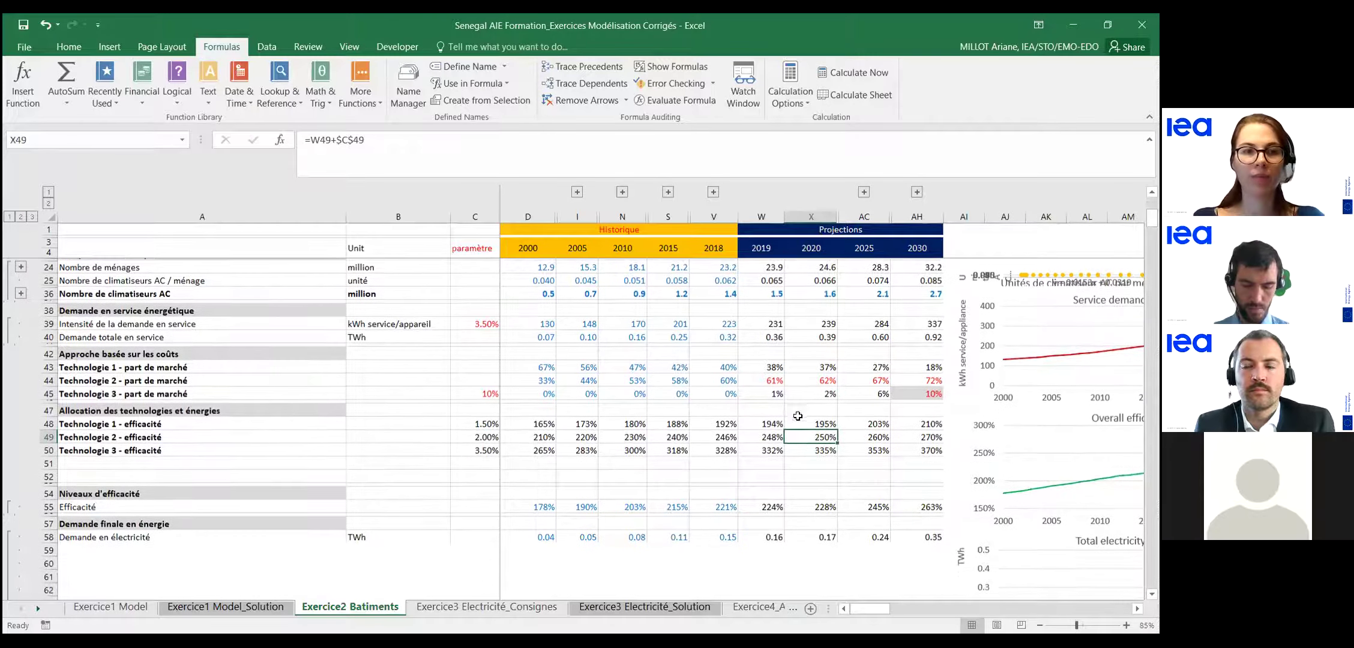
Examine the 2019 Efficacité formula in W55, which technology cells it draws on, and the Overall efficiency chart.
{"action": "left_click_drag", "start_coordinate": [764, 364], "coordinate": [773, 446]}
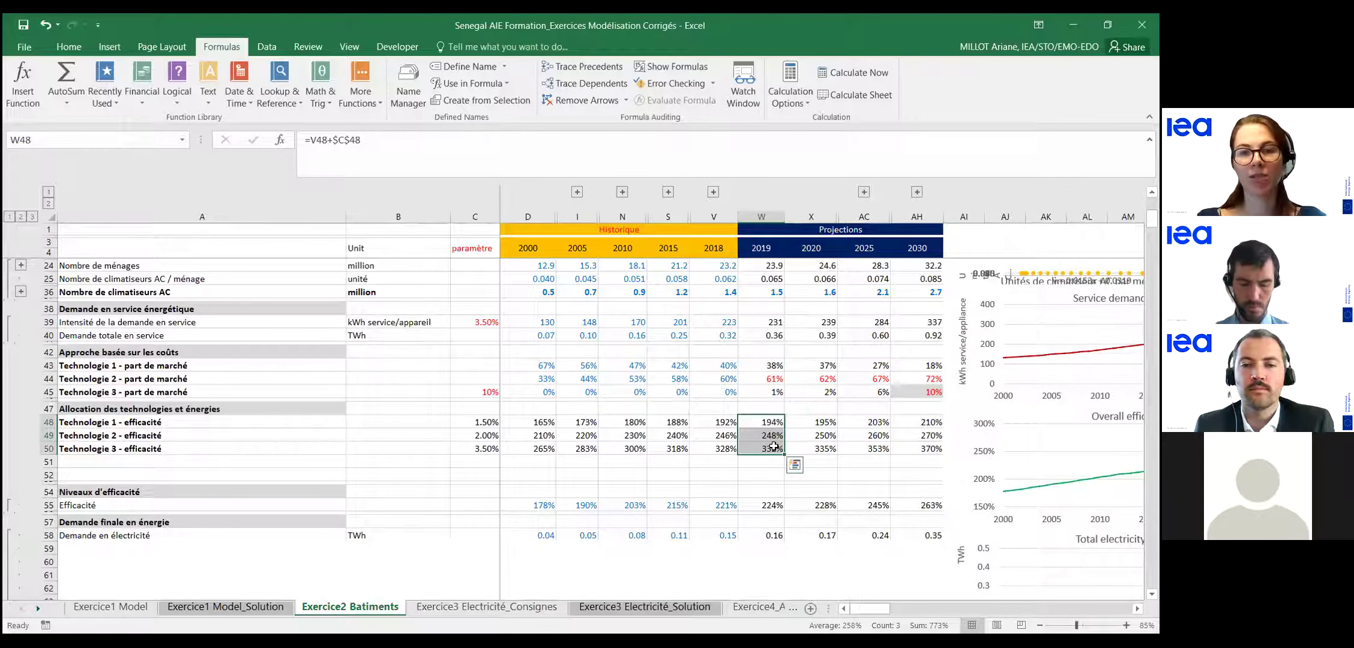
{"action": "double_click", "coordinate": [770, 505]}
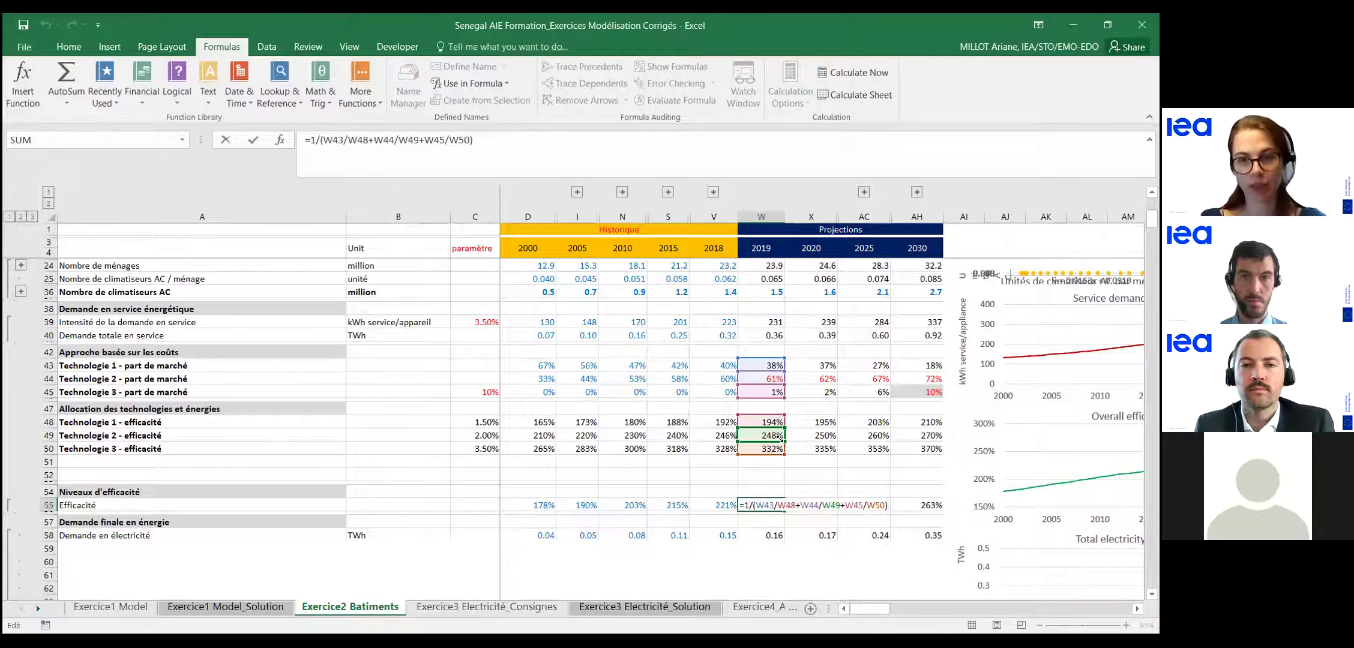
{"action": "key", "text": "Escape"}
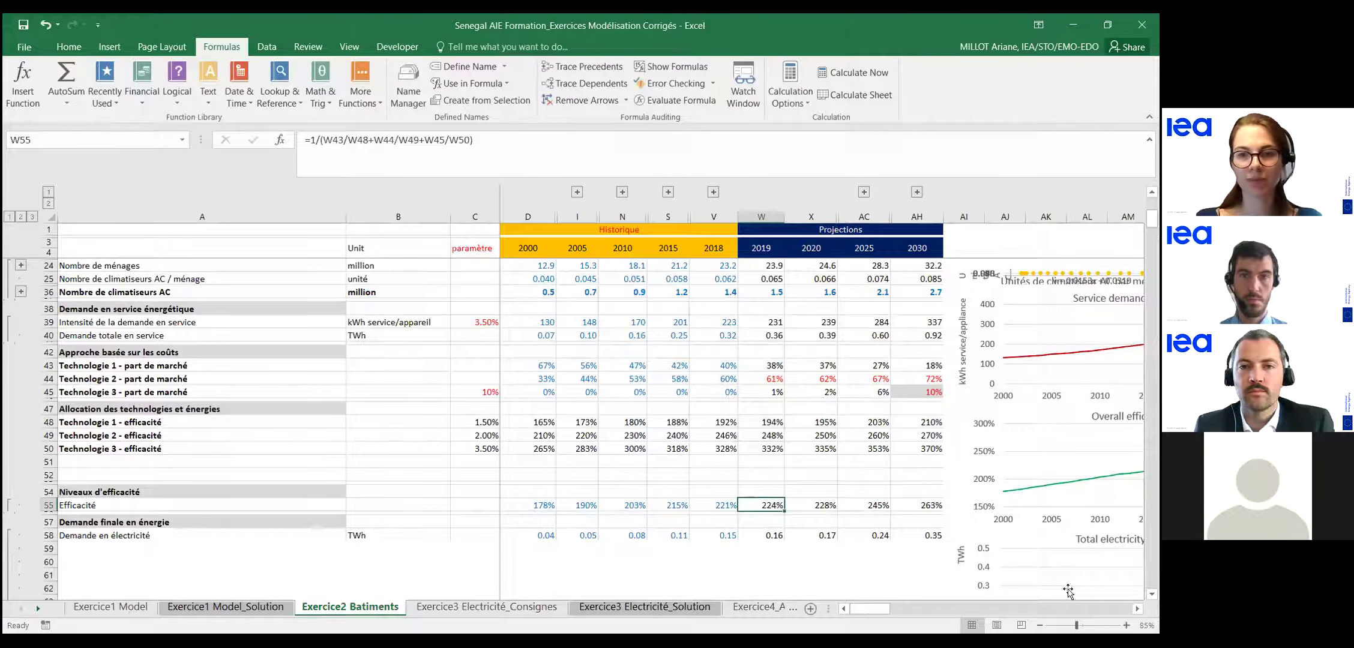
{"action": "left_click", "coordinate": [1135, 609]}
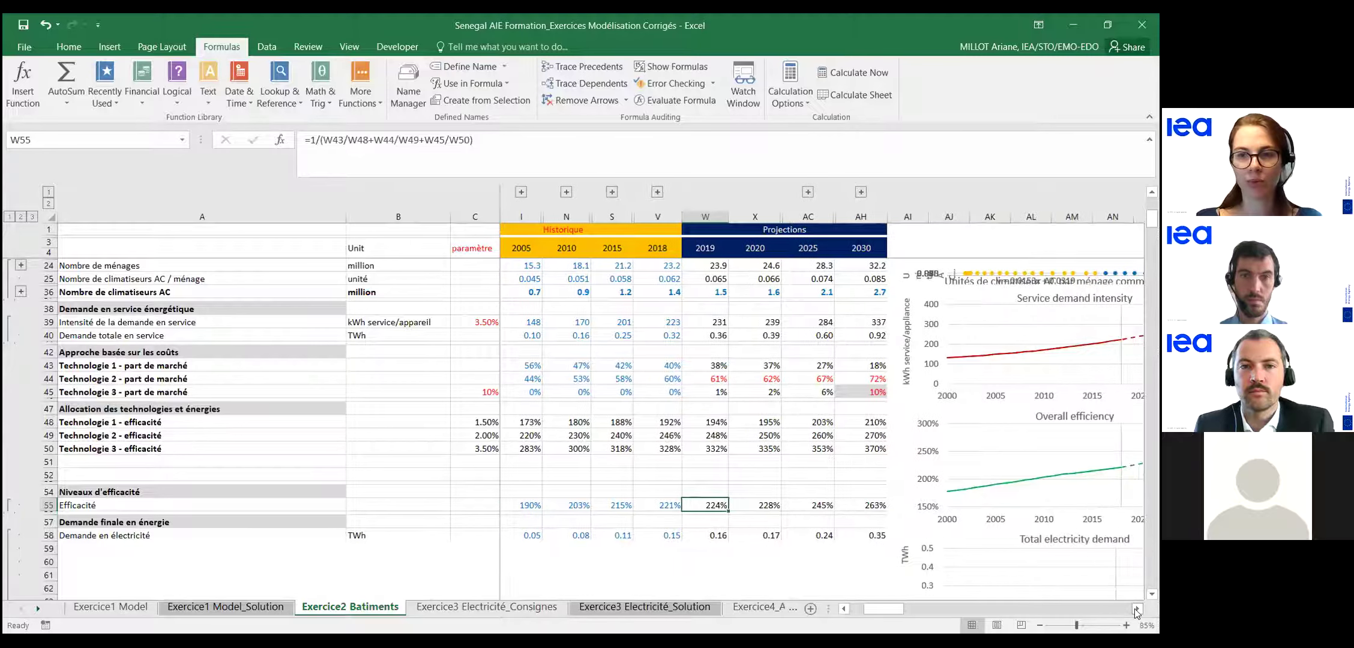
{"action": "scroll", "coordinate": [849, 414], "scroll_direction": "right", "scroll_amount": 5}
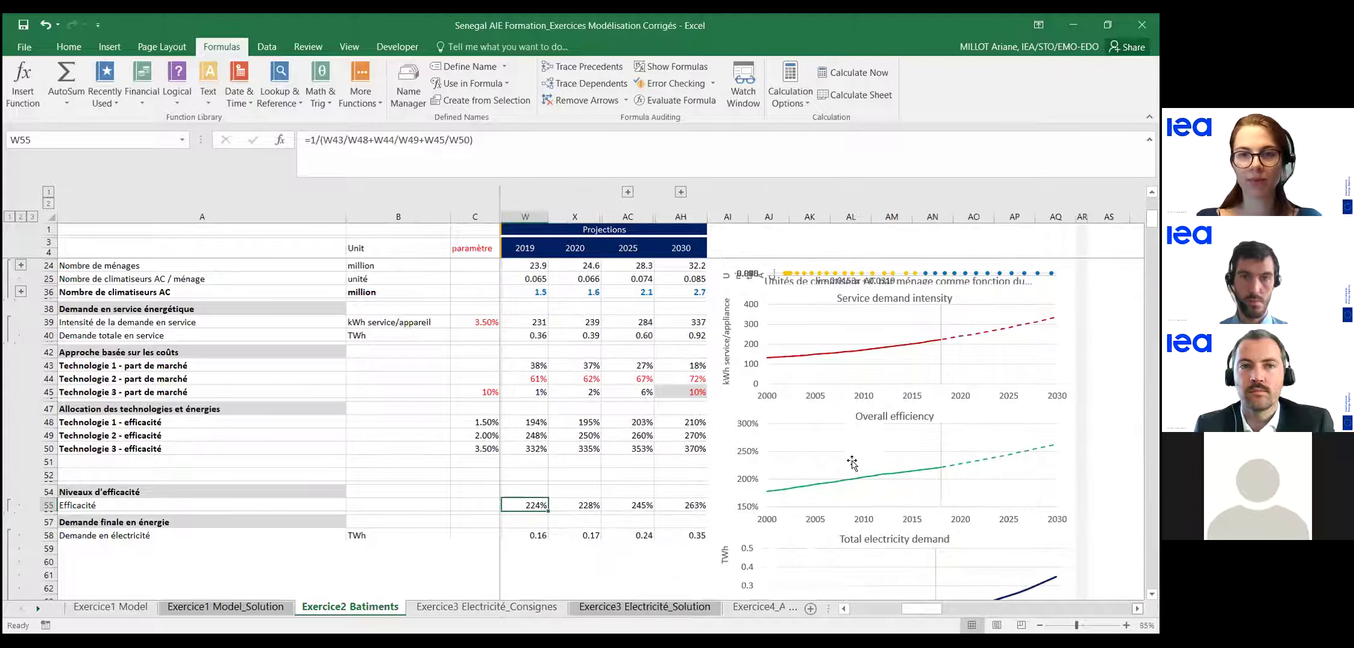
Try 0% as the Technologie 3 market share parameter in C45 and restore it to 10%.
{"action": "left_click", "coordinate": [478, 390]}
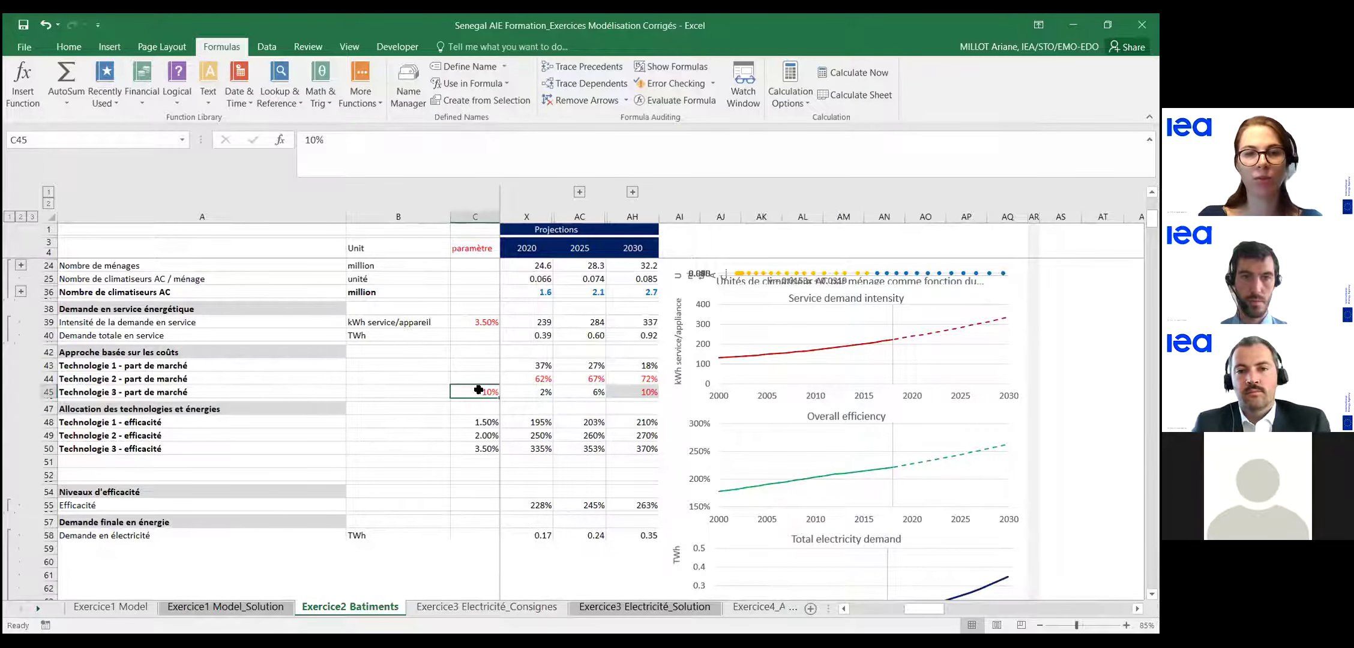
{"action": "type", "text": "0"}
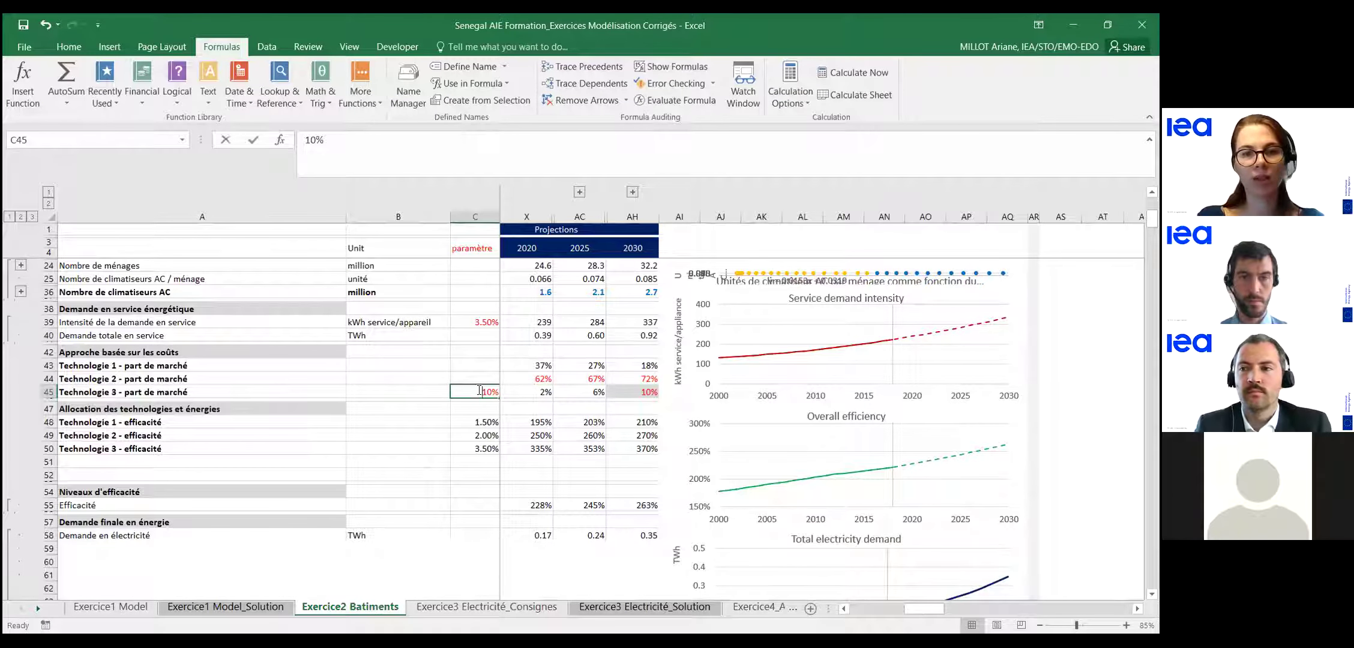
{"action": "key", "text": "Return"}
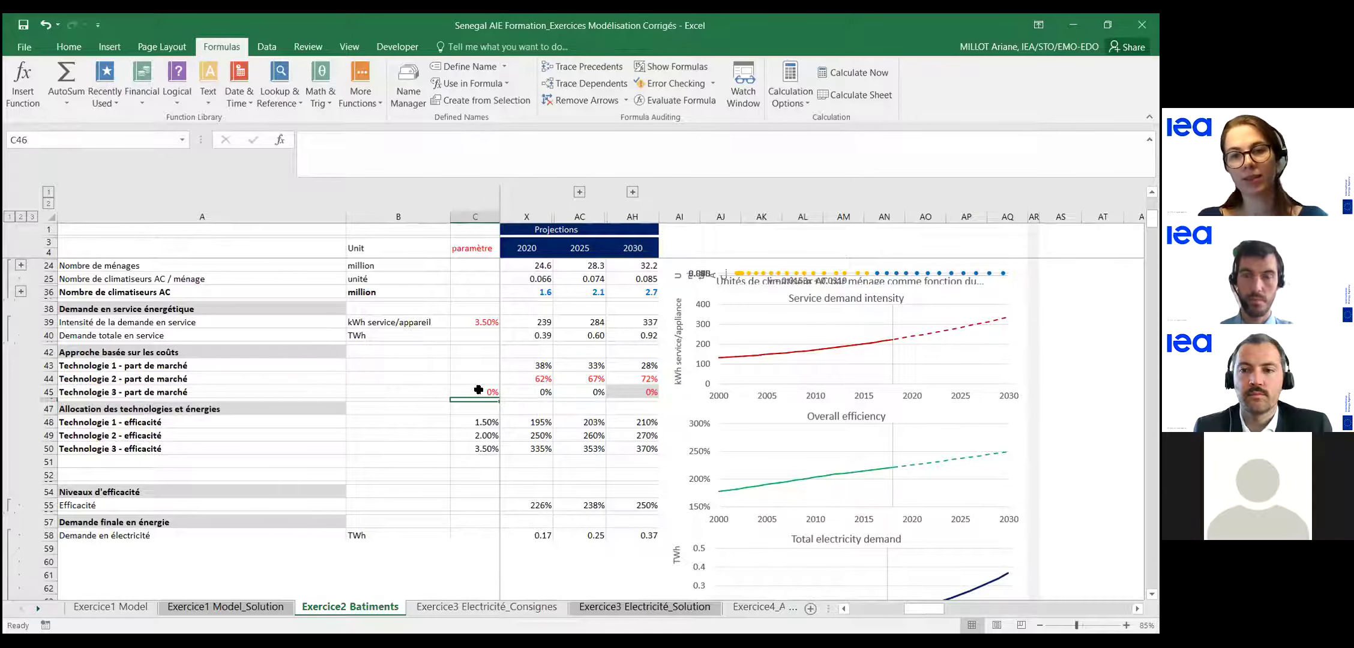
{"action": "left_click", "coordinate": [478, 390]}
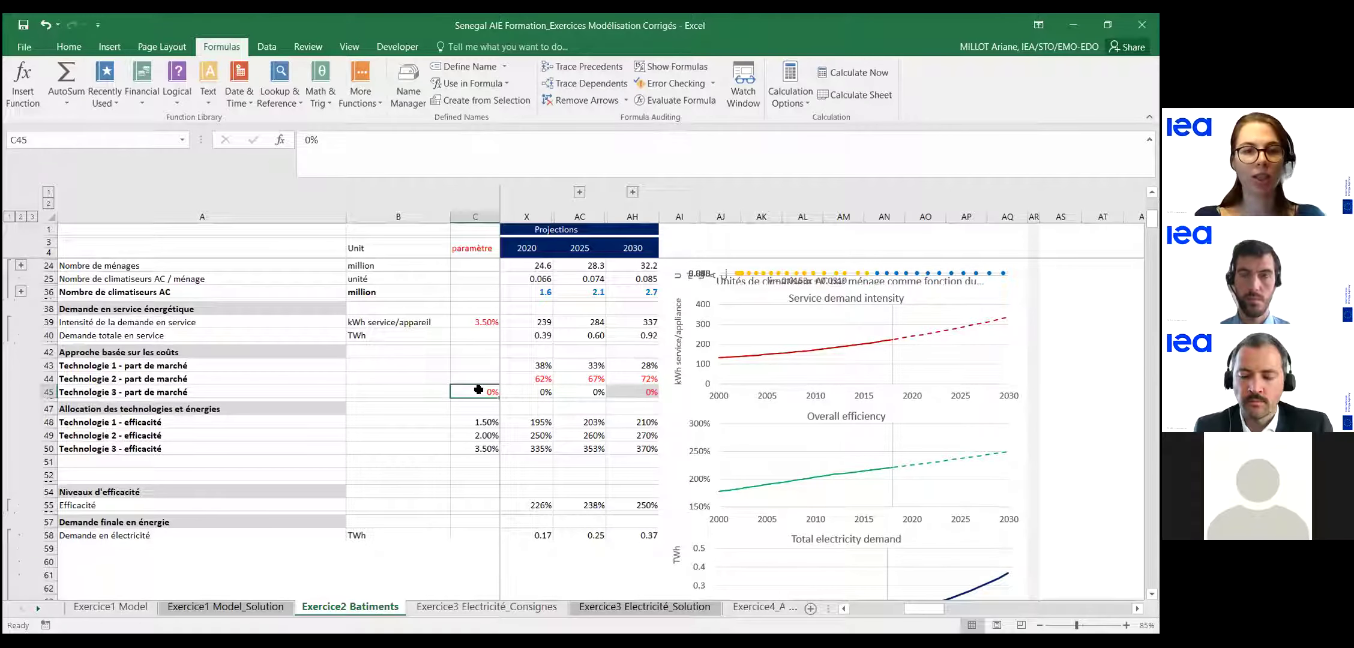
{"action": "type", "text": "10"}
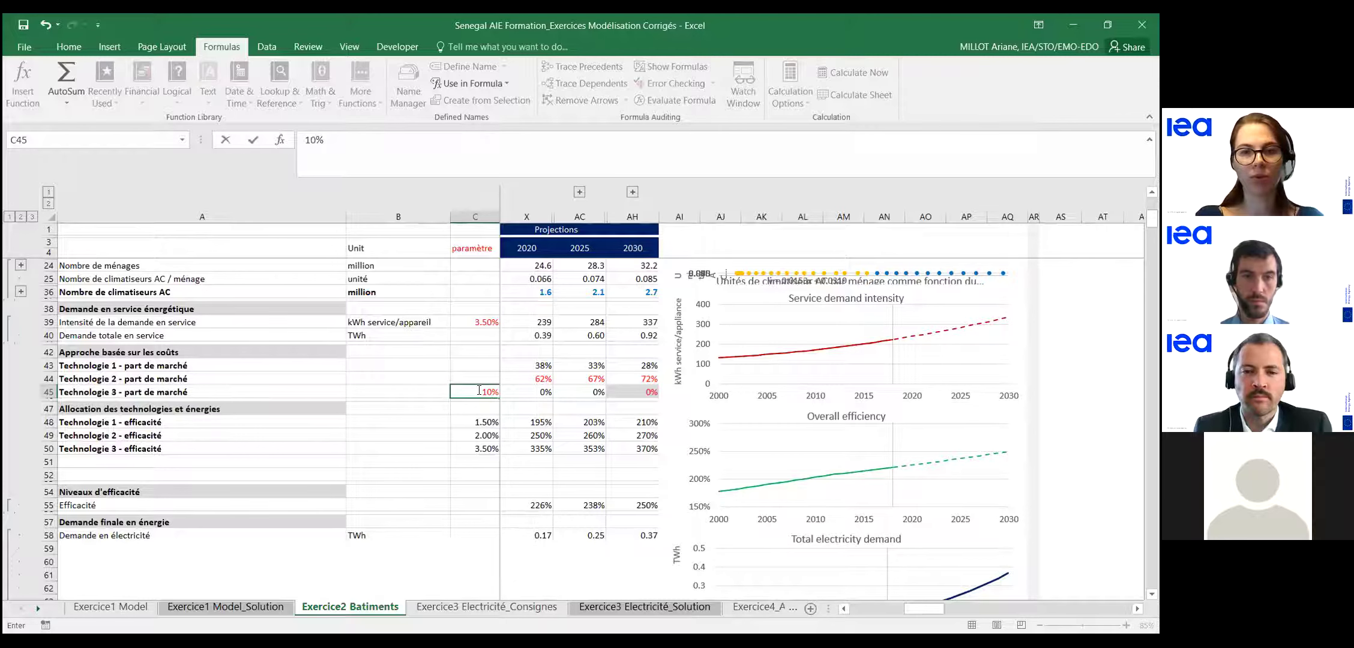
{"action": "key", "text": "Return"}
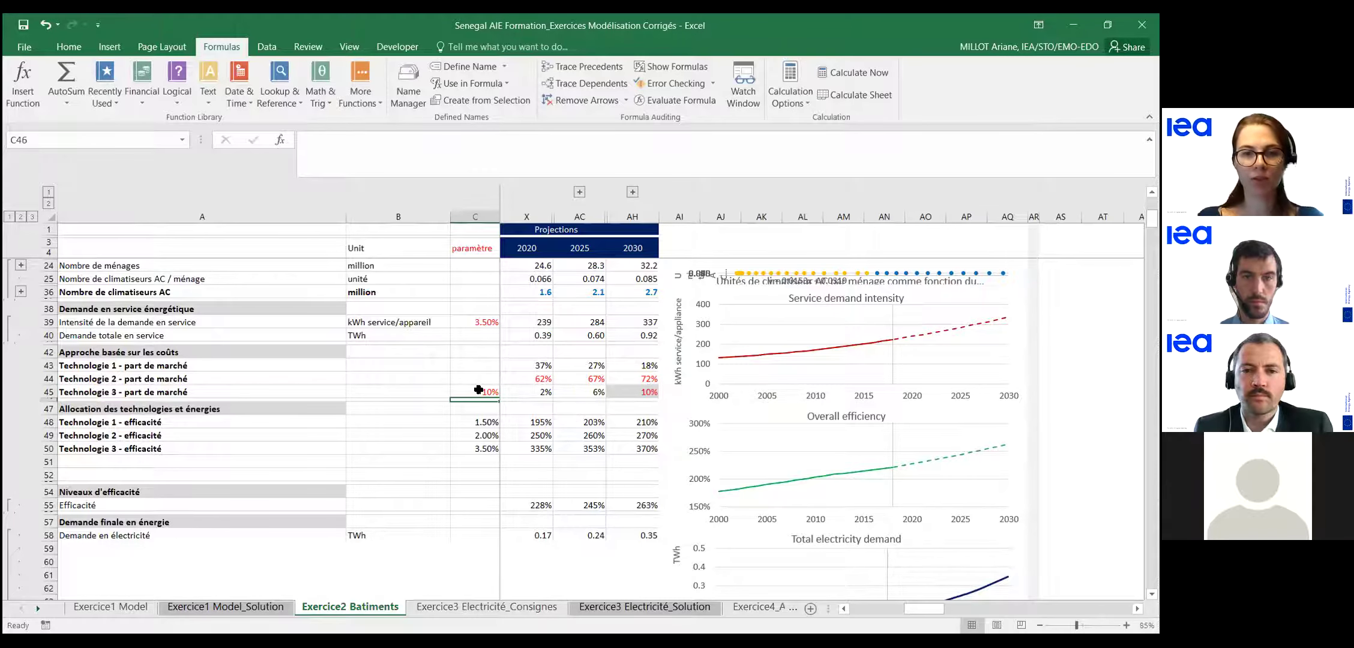
Compare the Efficacité formulas in row 55 for the historical year 2000 and the projected year 2019.
{"action": "left_click", "coordinate": [478, 507]}
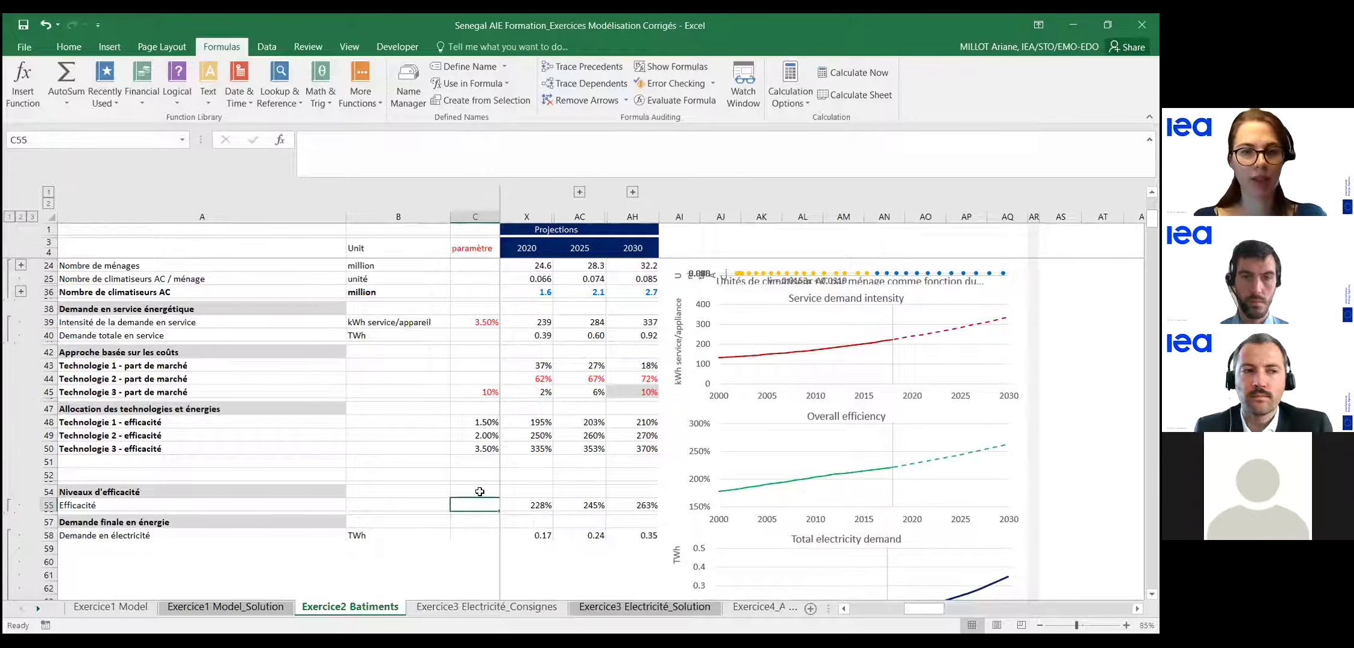
{"action": "scroll", "coordinate": [480, 492], "scroll_direction": "down", "scroll_amount": 2}
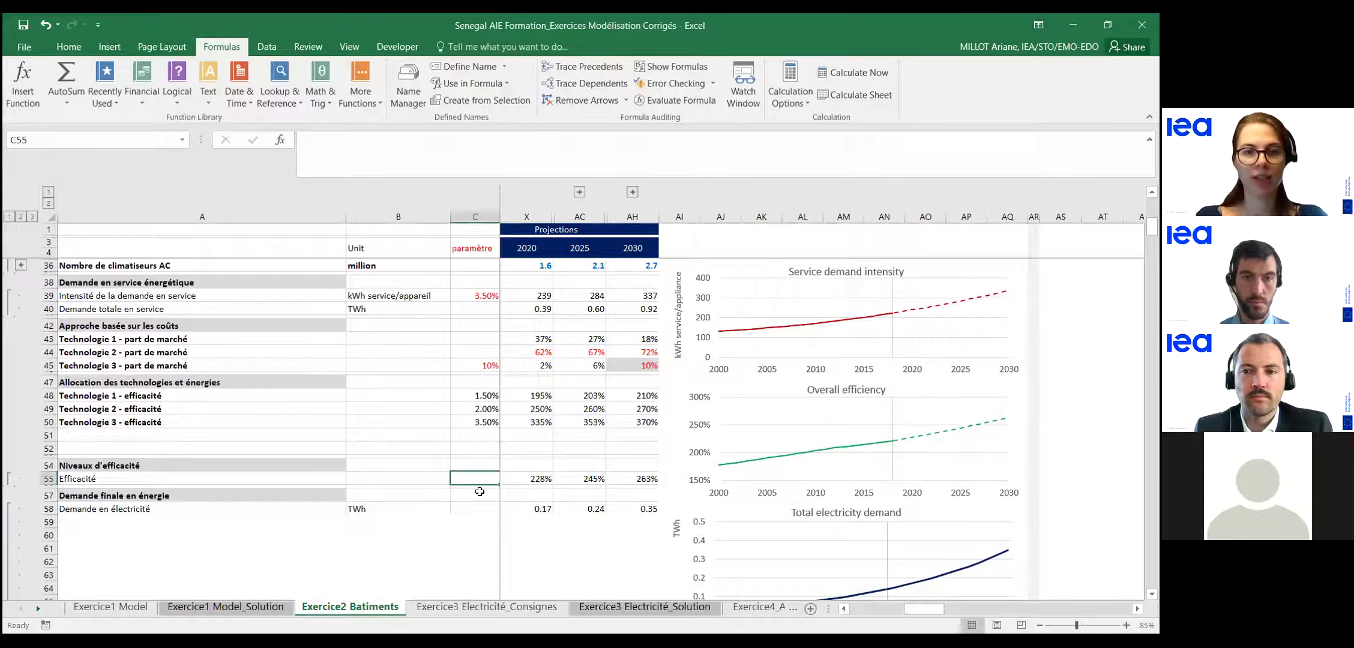
{"action": "key", "text": "Right"}
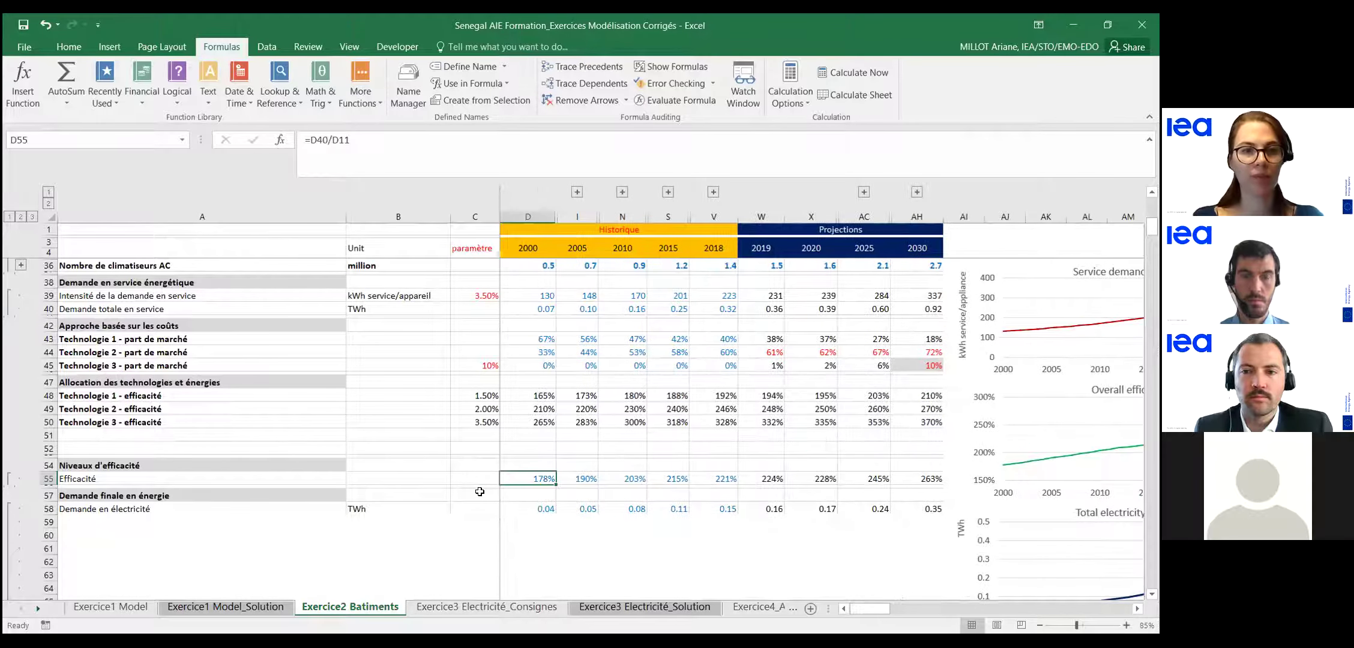
{"action": "left_click", "coordinate": [766, 477]}
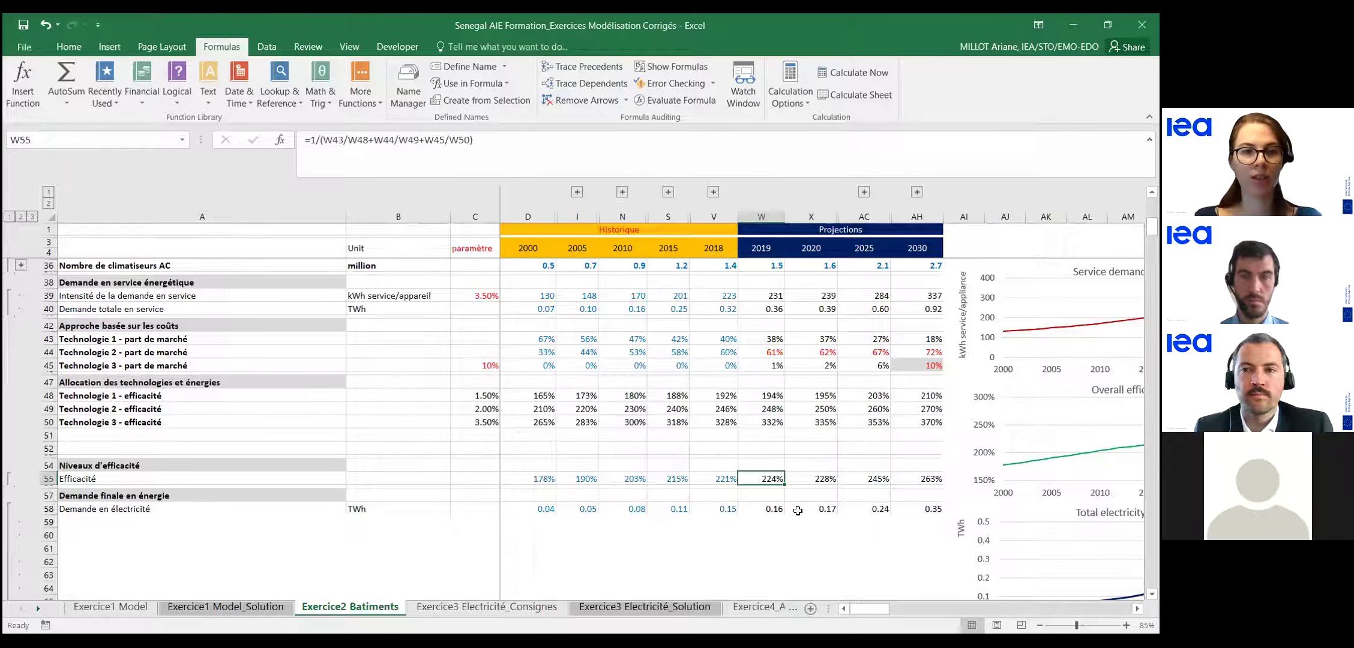
Examine the final electricity demand formulas in row 58 for 2018 and 2019 and trace the cells they reference.
{"action": "left_click", "coordinate": [728, 505]}
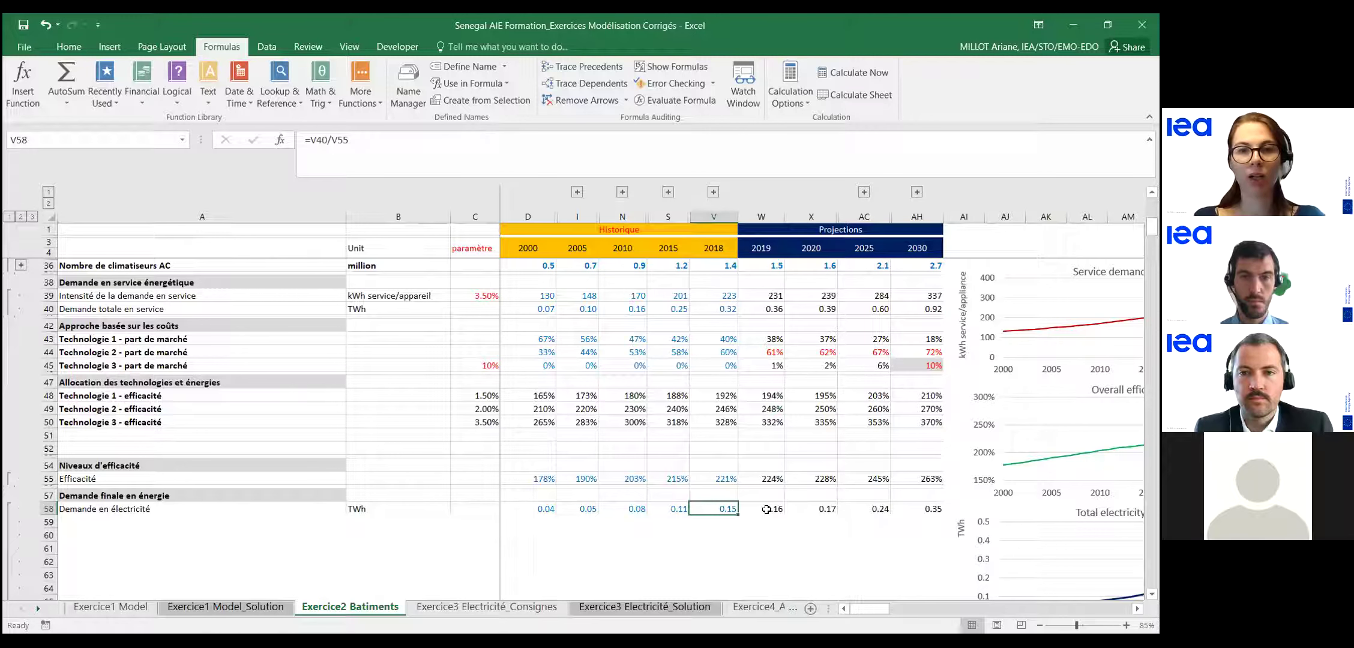
{"action": "key", "text": "F2"}
{"action": "key", "text": "Escape"}
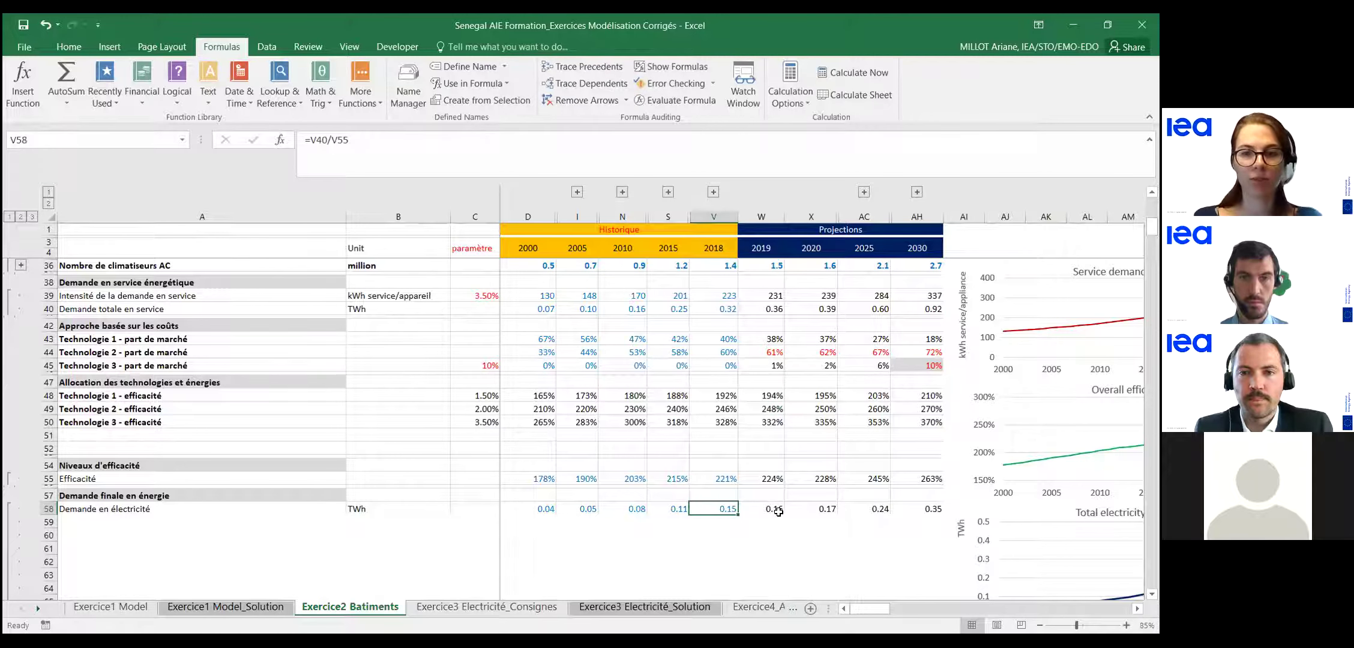
{"action": "left_click", "coordinate": [772, 509]}
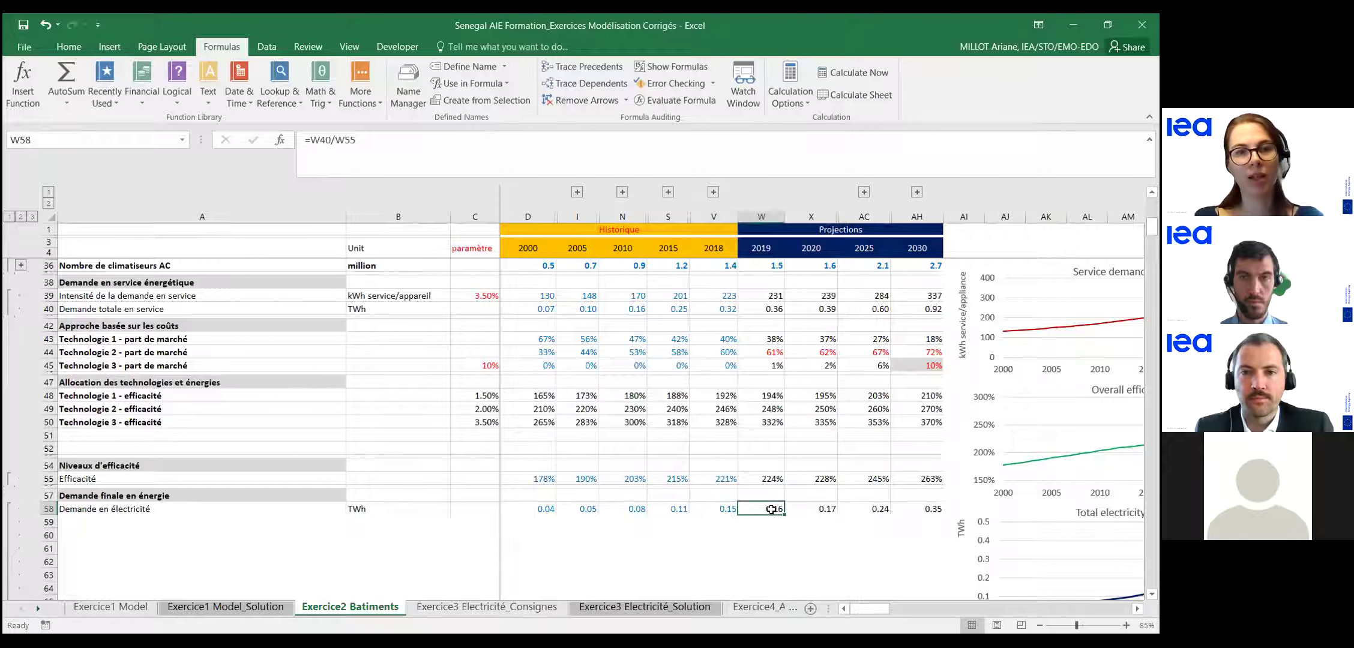
{"action": "key", "text": "F2"}
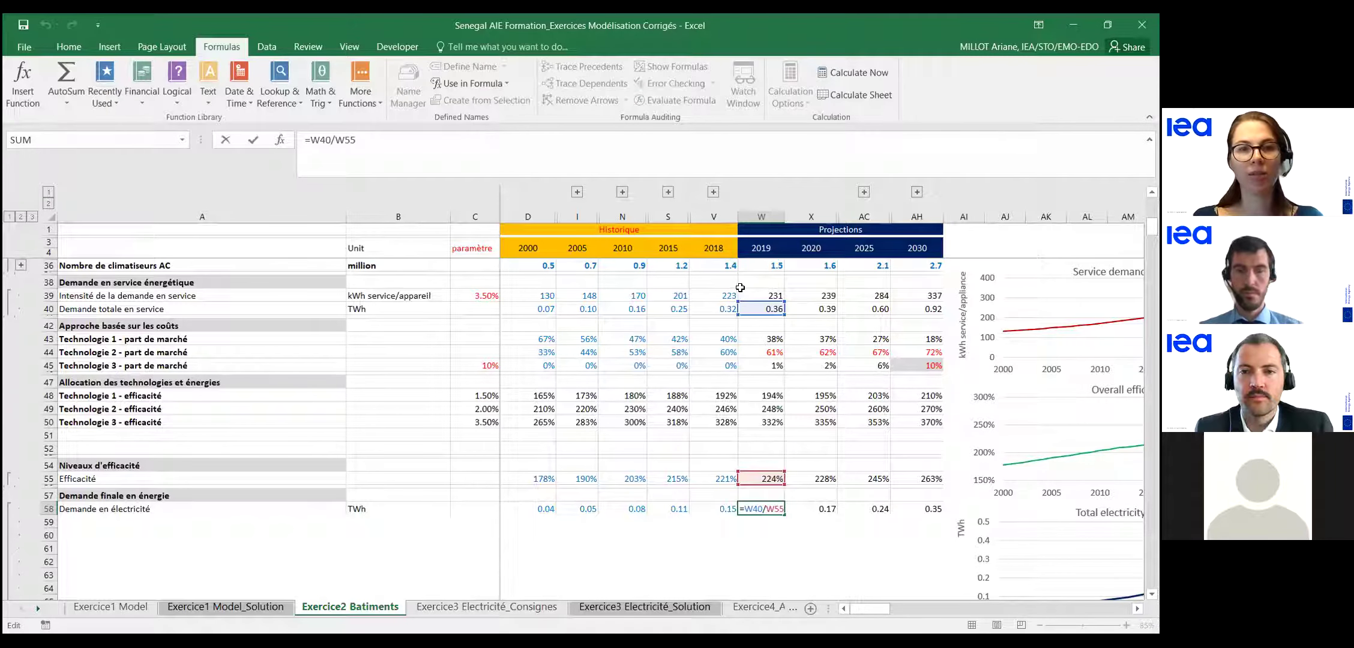
{"action": "key", "text": "Escape"}
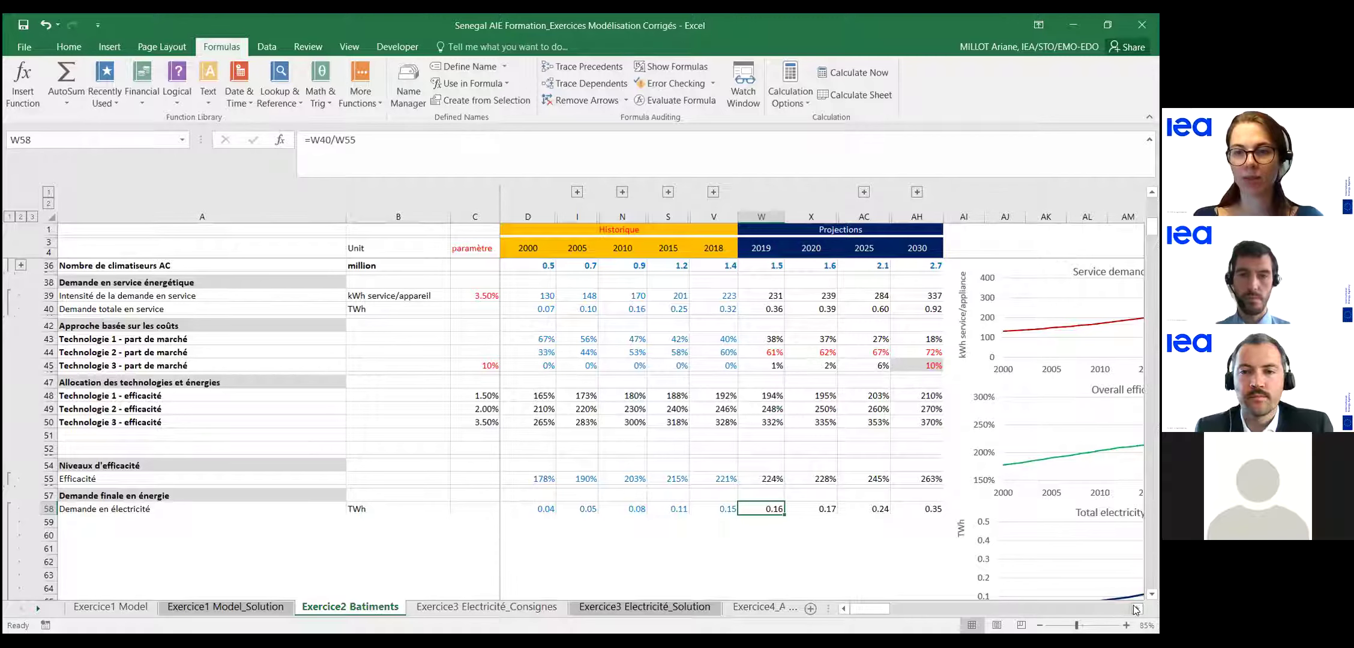
View the full Total electricity demand chart through 2030 beside the projections.
{"action": "left_click", "coordinate": [1137, 609]}
{"action": "left_click", "coordinate": [1137, 609]}
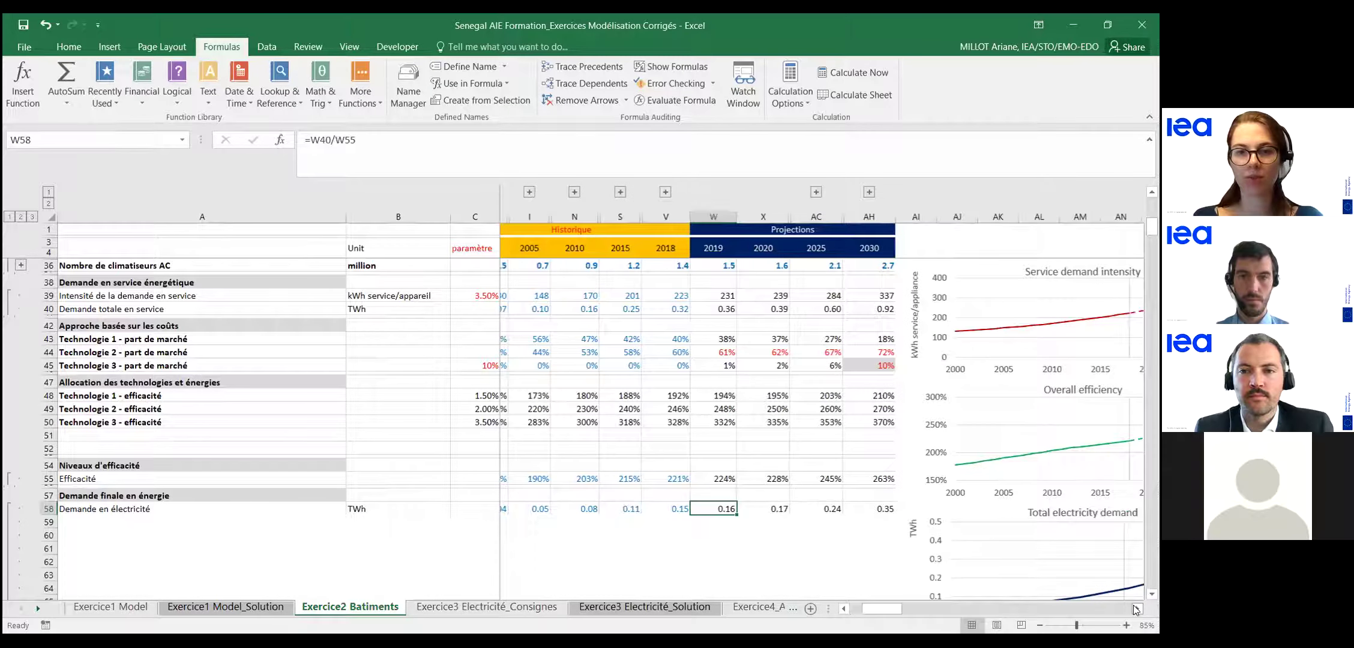
{"action": "left_click", "coordinate": [1137, 608]}
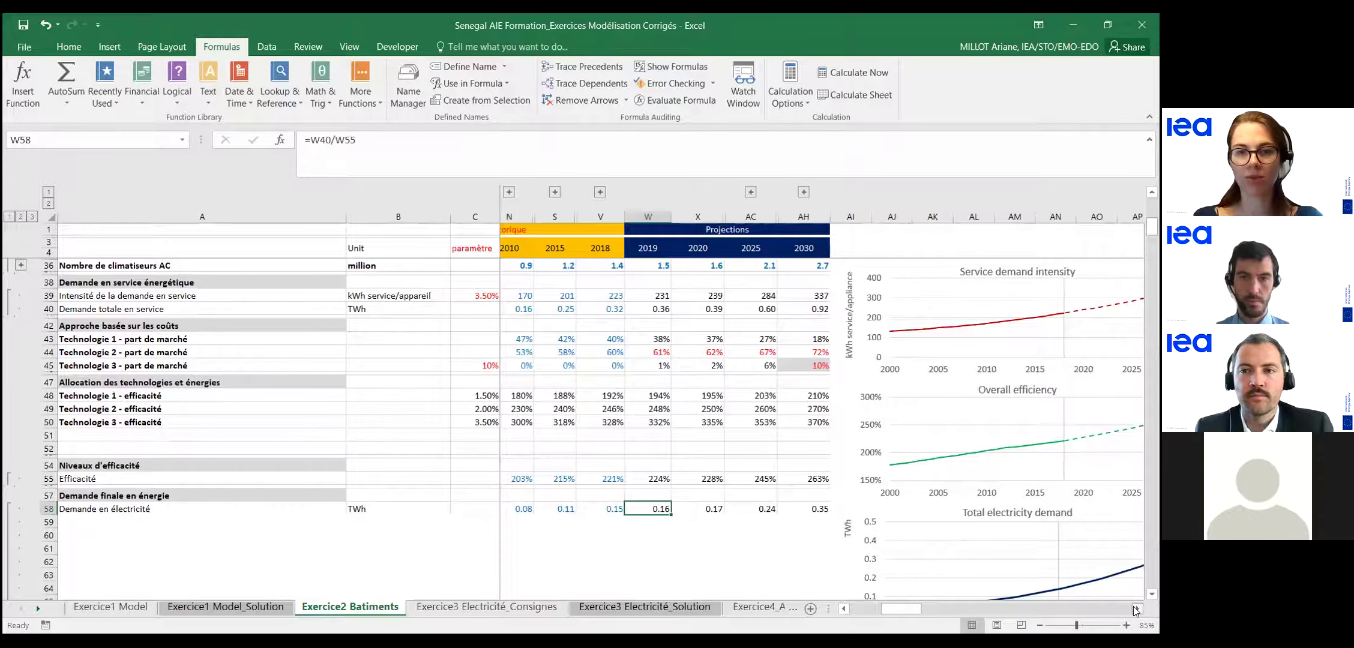
{"action": "left_click", "coordinate": [1137, 608]}
{"action": "scroll", "coordinate": [1020, 456], "scroll_direction": "down", "scroll_amount": 3}
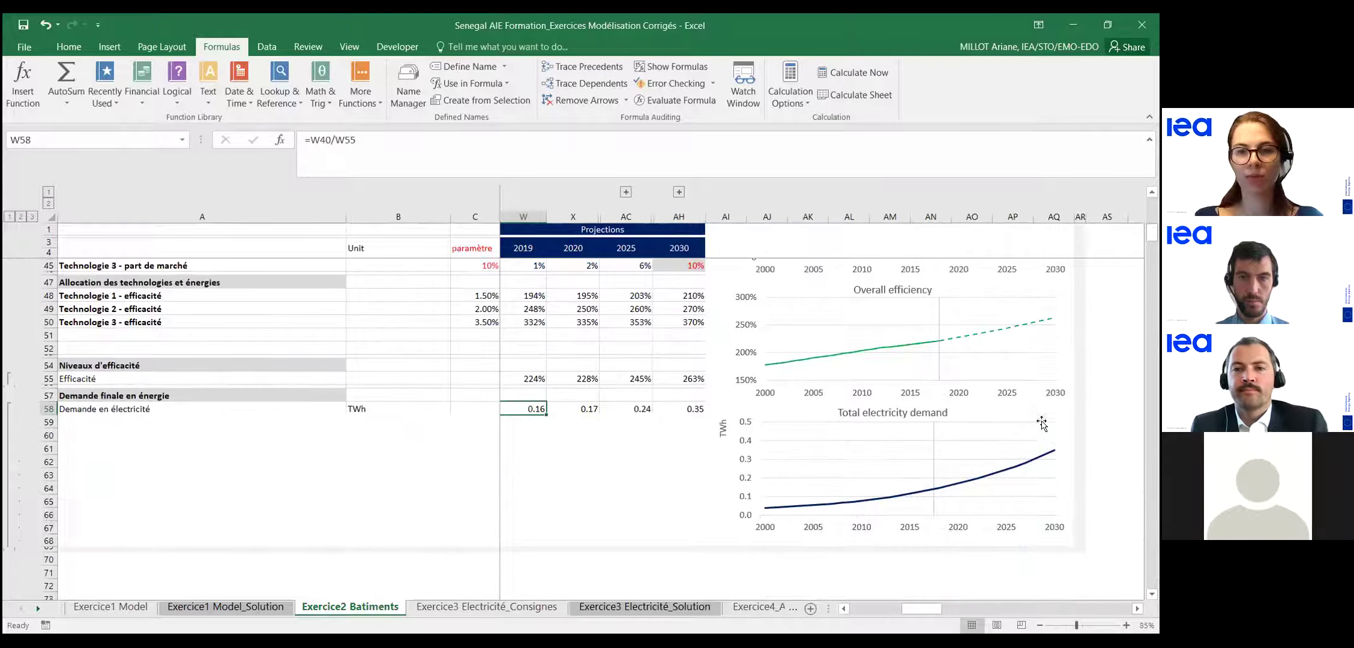